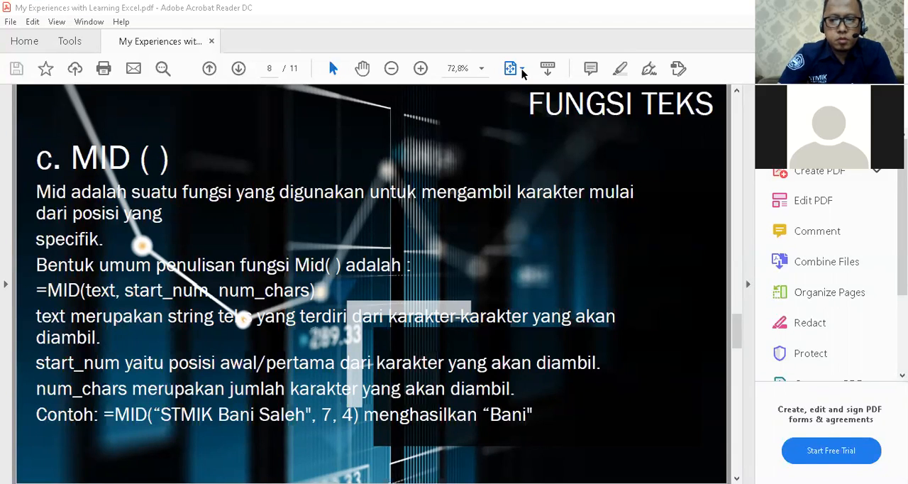
Switch to the Excel workbook and enter the formula =MID("STMIK Bani Saleh";7;4) in cell C15 of the Fungsi Teks sheet.
{"action": "key", "text": "alt+Tab"}
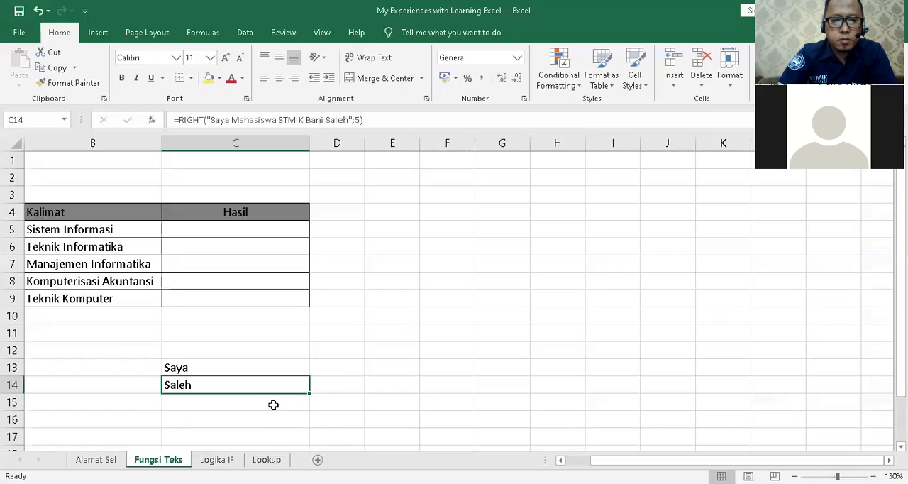
{"action": "left_click", "coordinate": [277, 402]}
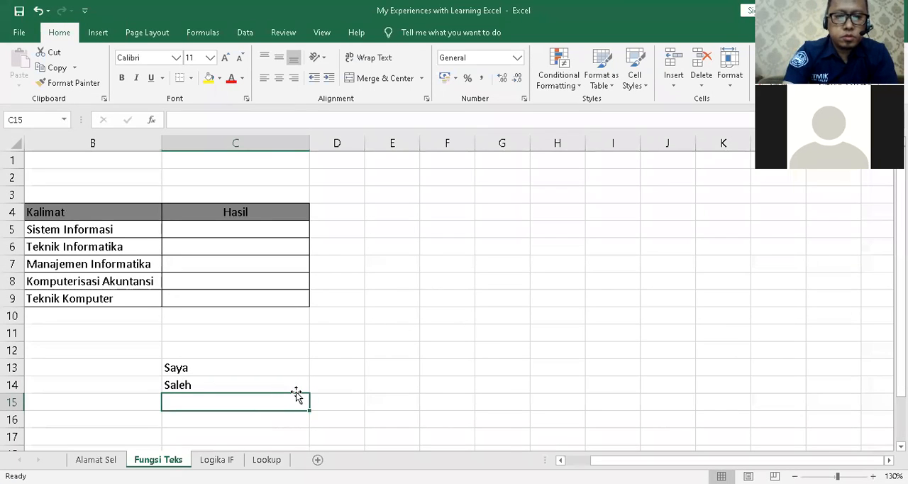
{"action": "type", "text": "=mid("}
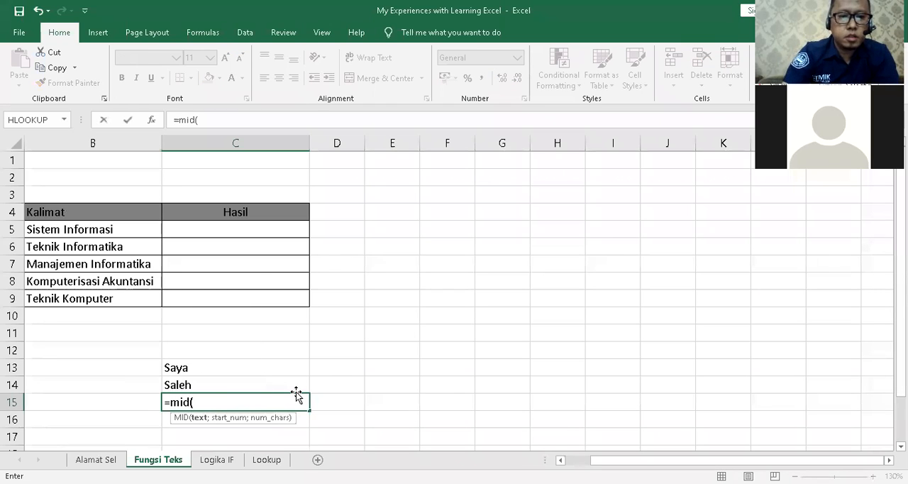
{"action": "type", "text": "\"STMIK b"}
{"action": "key", "text": "BackSpace"}
{"action": "type", "text": "Bani Saleh"}
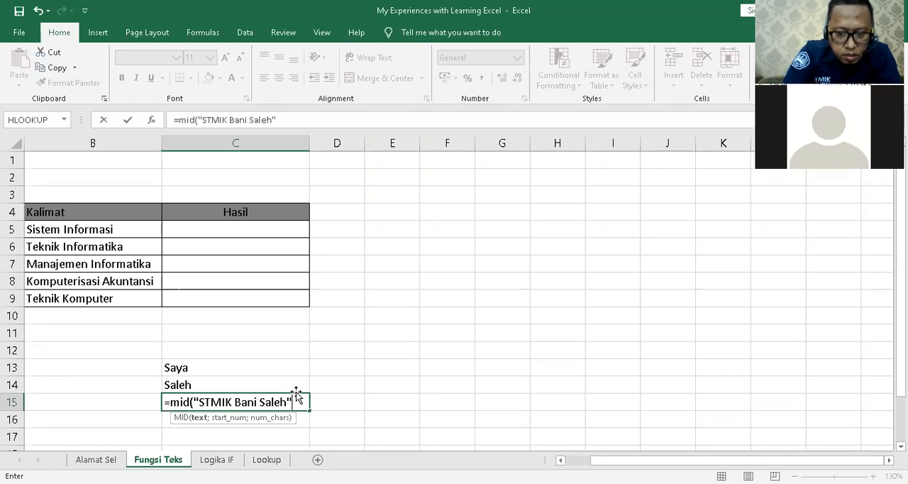
{"action": "type", "text": ";7;4"}
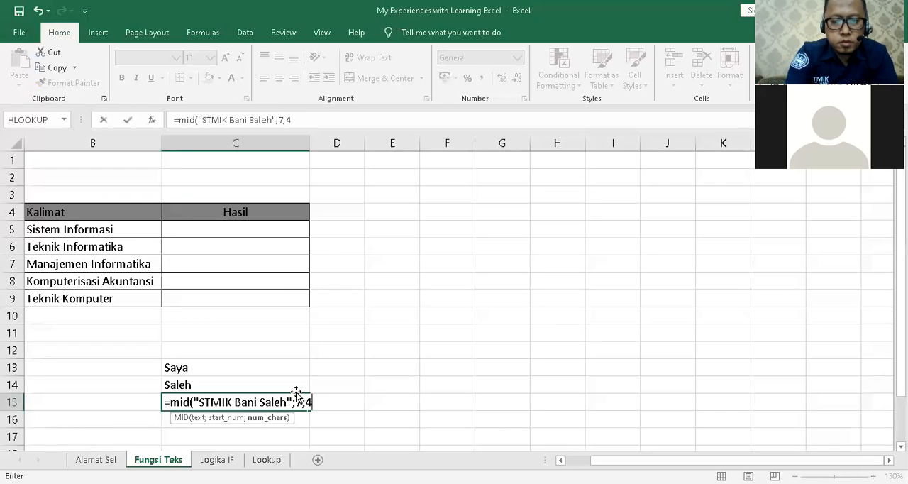
{"action": "type", "text": ")"}
{"action": "key", "text": "Return"}
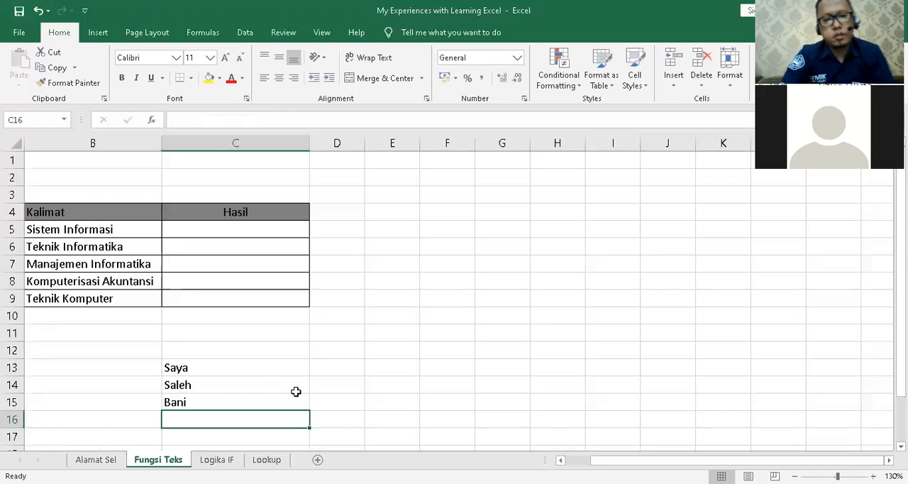
Review the text-function examples in cells C13 to C15.
{"action": "left_click", "coordinate": [228, 390]}
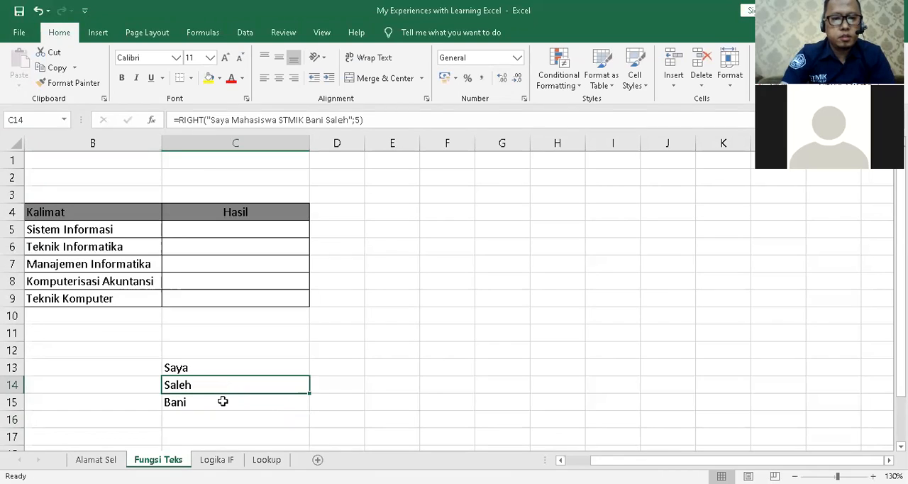
{"action": "left_click", "coordinate": [223, 399]}
{"action": "left_click_drag", "start_coordinate": [223, 369], "coordinate": [243, 403]}
{"action": "left_click", "coordinate": [345, 353]}
{"action": "left_click", "coordinate": [414, 344]}
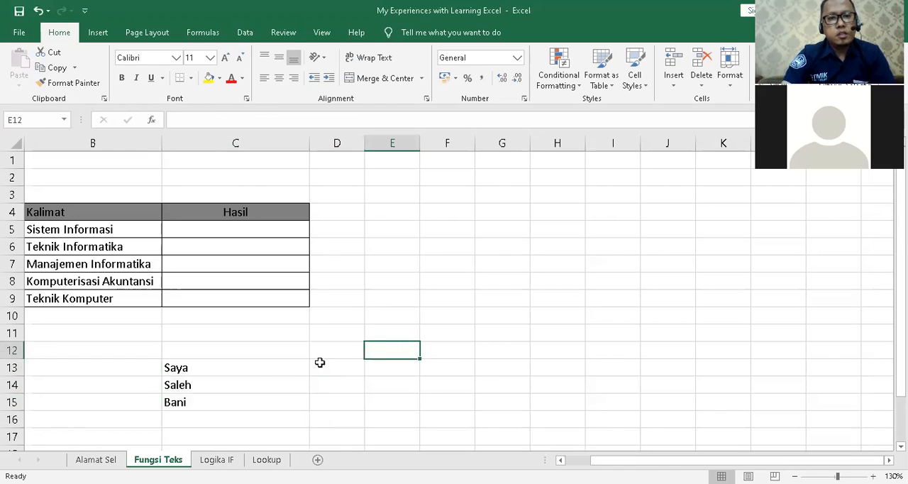
{"action": "left_click_drag", "start_coordinate": [249, 364], "coordinate": [249, 402]}
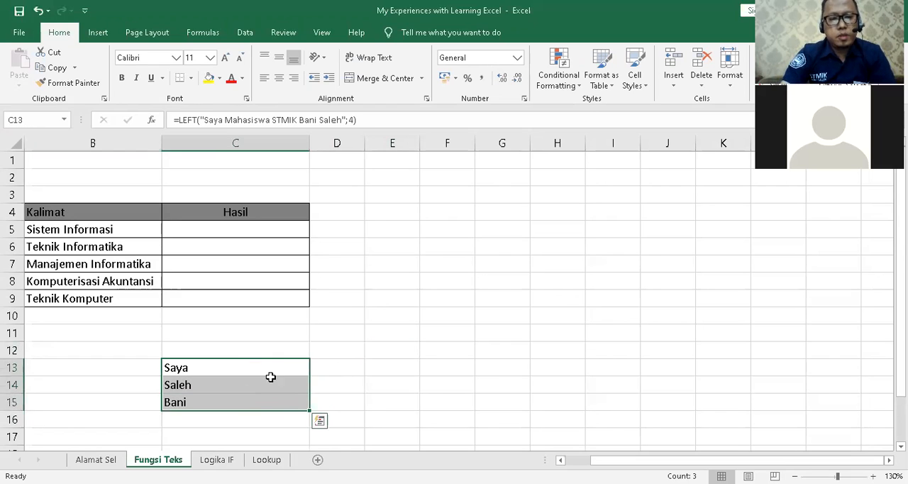
{"action": "left_click", "coordinate": [407, 328]}
{"action": "left_click", "coordinate": [266, 387]}
{"action": "left_click", "coordinate": [410, 326]}
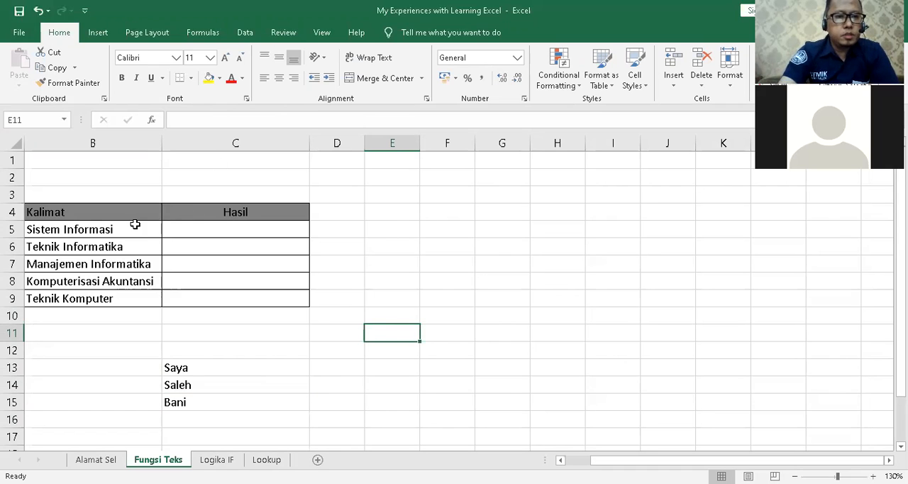
{"action": "left_click_drag", "start_coordinate": [619, 449], "coordinate": [596, 457]}
{"action": "scroll", "coordinate": [466, 314], "scroll_direction": "up", "scroll_amount": 3}
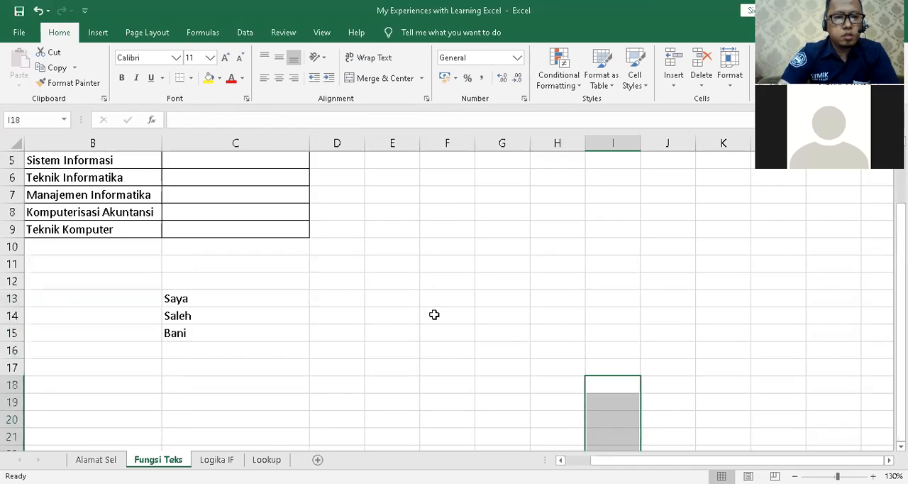
{"action": "scroll", "coordinate": [434, 314], "scroll_direction": "up", "scroll_amount": 2}
{"action": "left_click", "coordinate": [434, 314]}
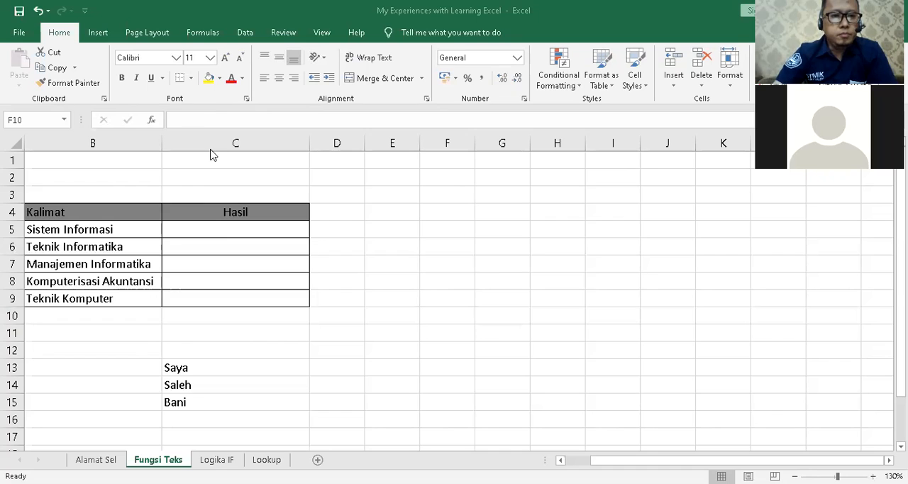
Enter =RIGHT(B5;9) in C5 to extract the last nine characters of "Sistem Informasi".
{"action": "left_click", "coordinate": [228, 233]}
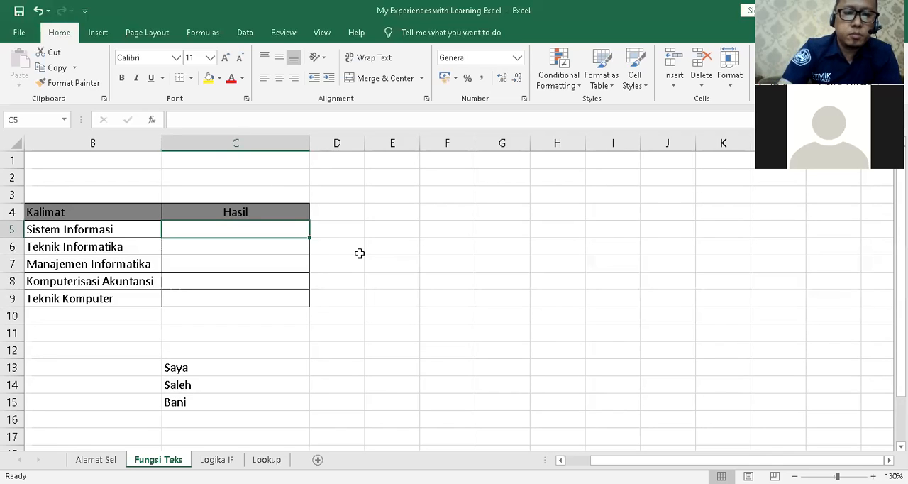
{"action": "type", "text": "=r"}
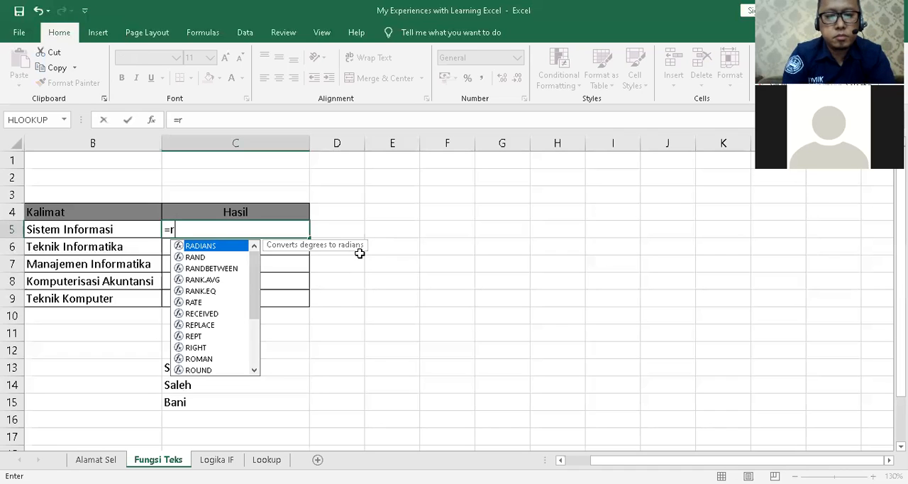
{"action": "type", "text": "ig"}
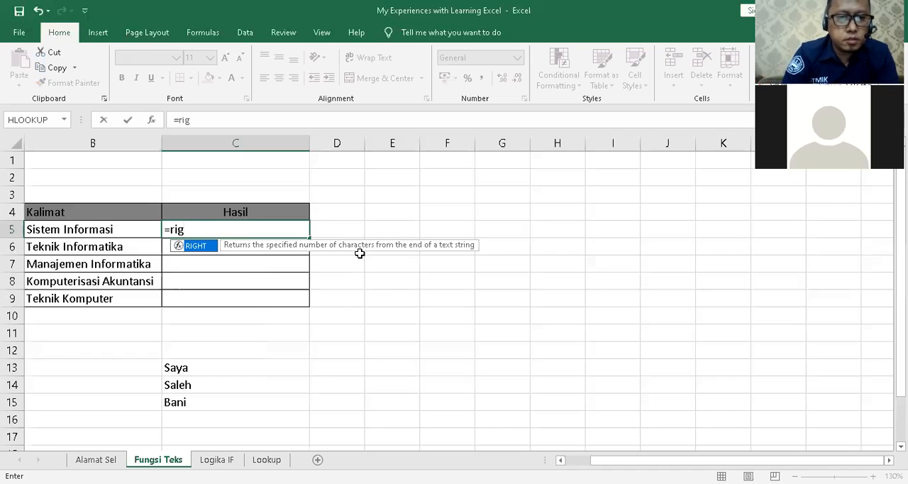
{"action": "double_click", "coordinate": [205, 245]}
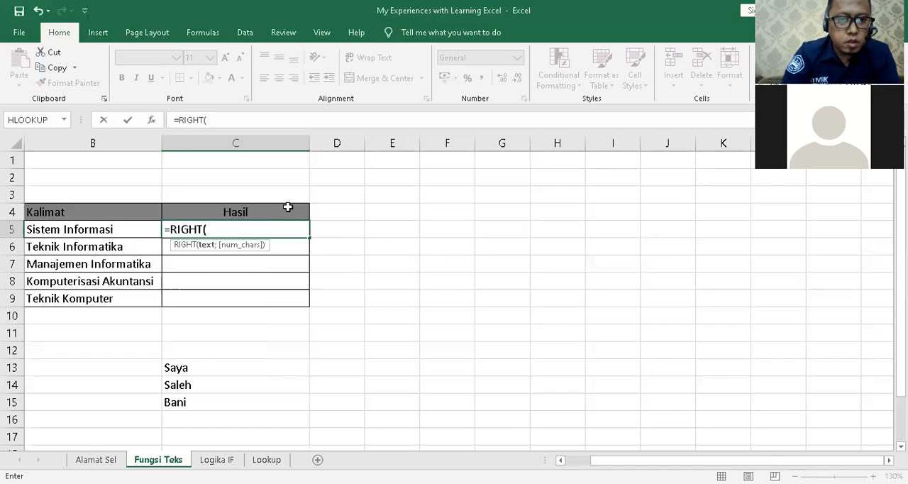
{"action": "left_click", "coordinate": [108, 228]}
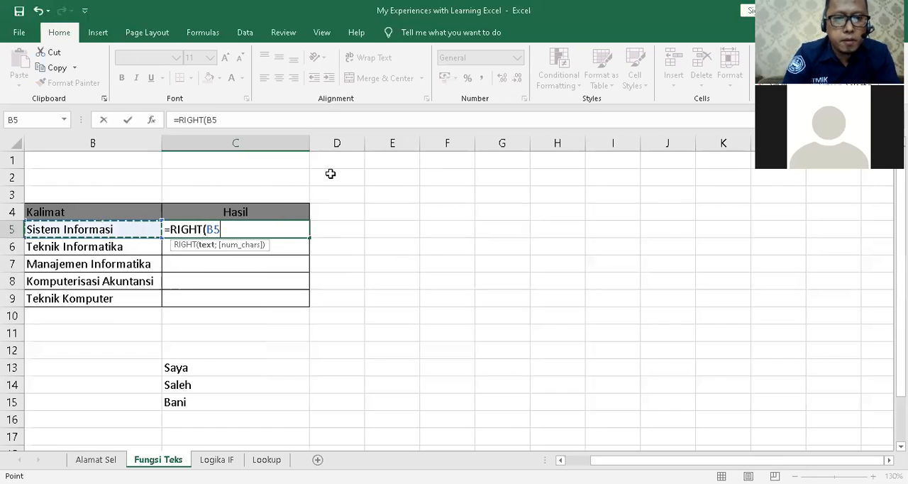
{"action": "type", "text": ";"}
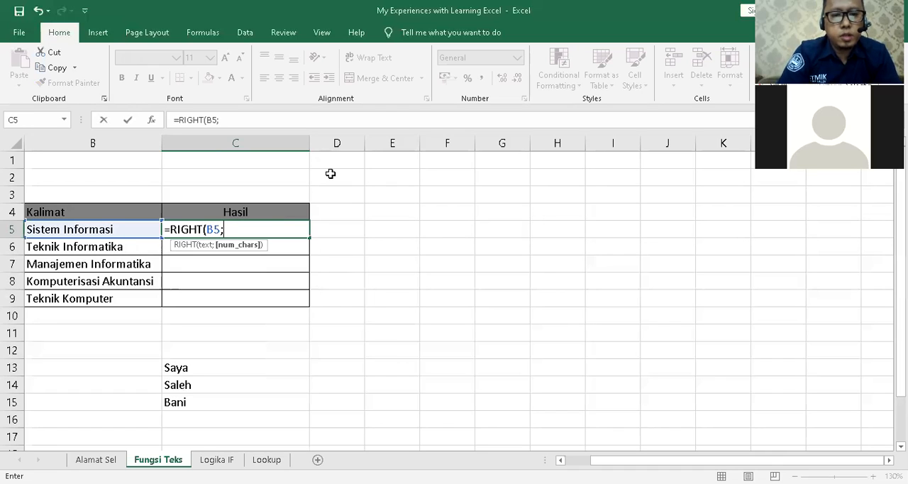
{"action": "type", "text": "9"}
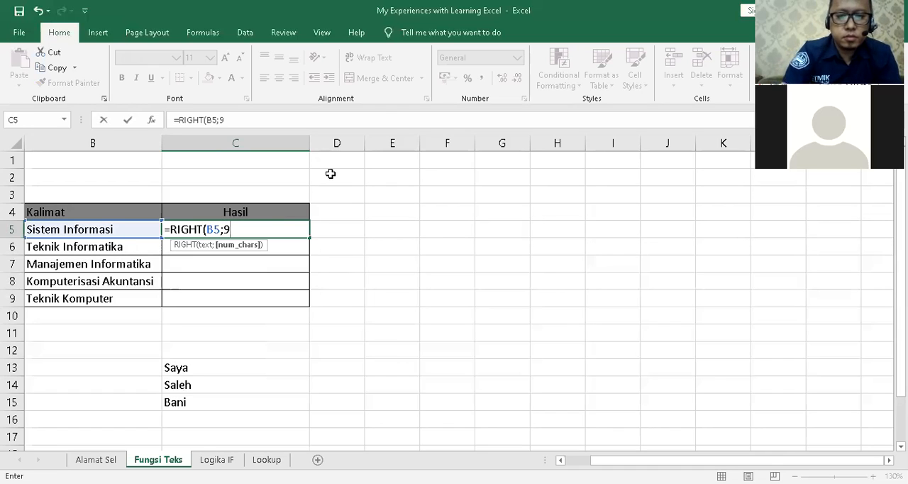
{"action": "type", "text": ")"}
{"action": "key", "text": "Return"}
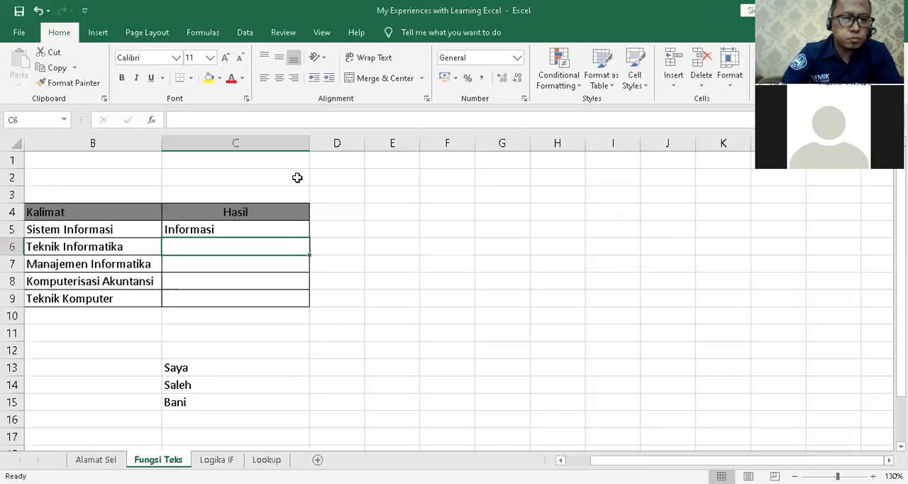
Enter =LEFT(B6;6) in C6 to extract the first six characters of "Teknik Informatika".
{"action": "left_click", "coordinate": [281, 227]}
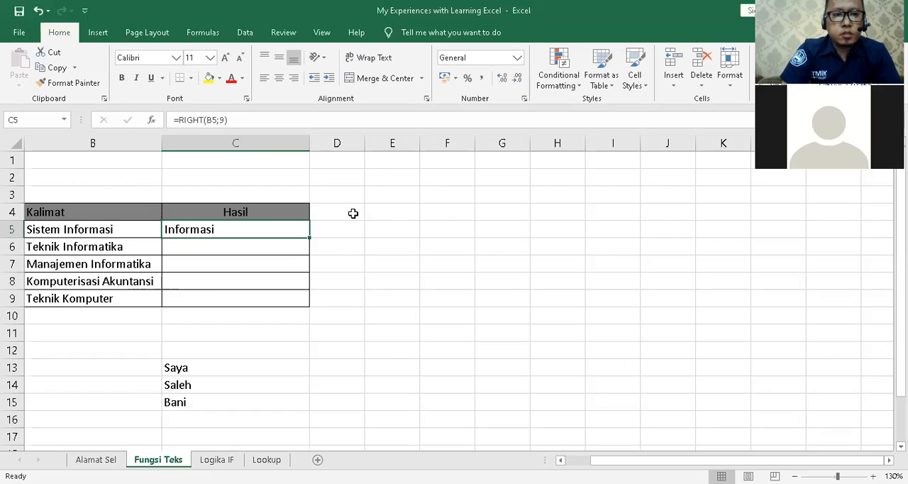
{"action": "left_click", "coordinate": [206, 247]}
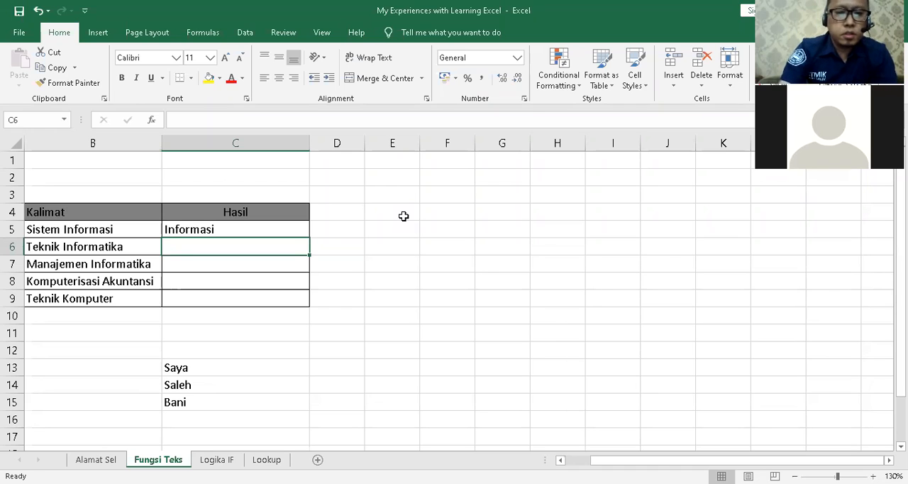
{"action": "type", "text": "=l"}
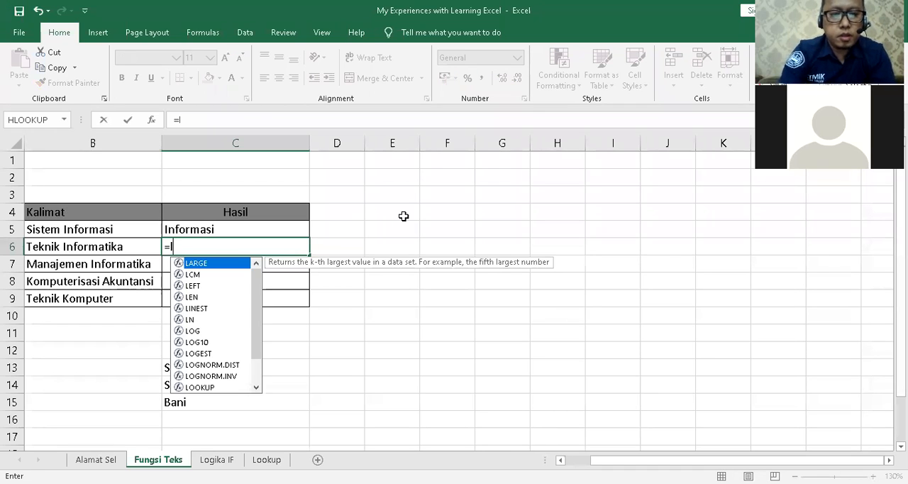
{"action": "type", "text": "eft("}
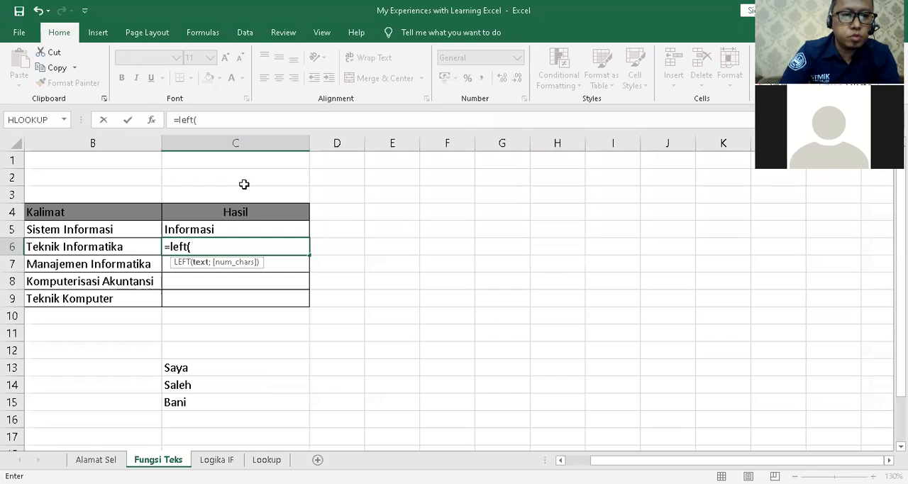
{"action": "left_click", "coordinate": [122, 248]}
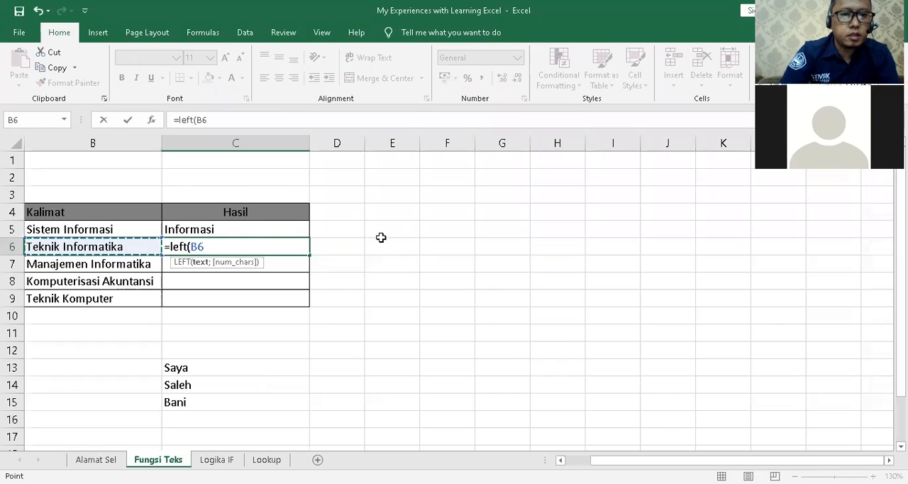
{"action": "type", "text": ";"}
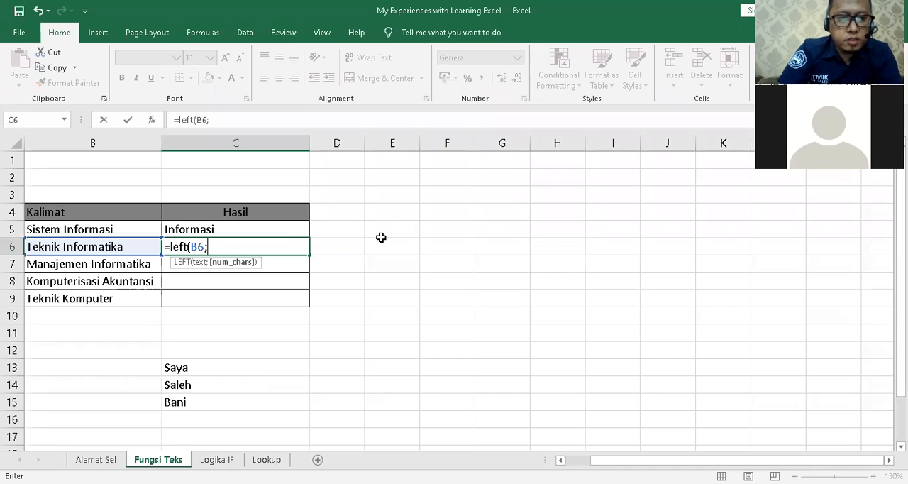
{"action": "type", "text": "6)"}
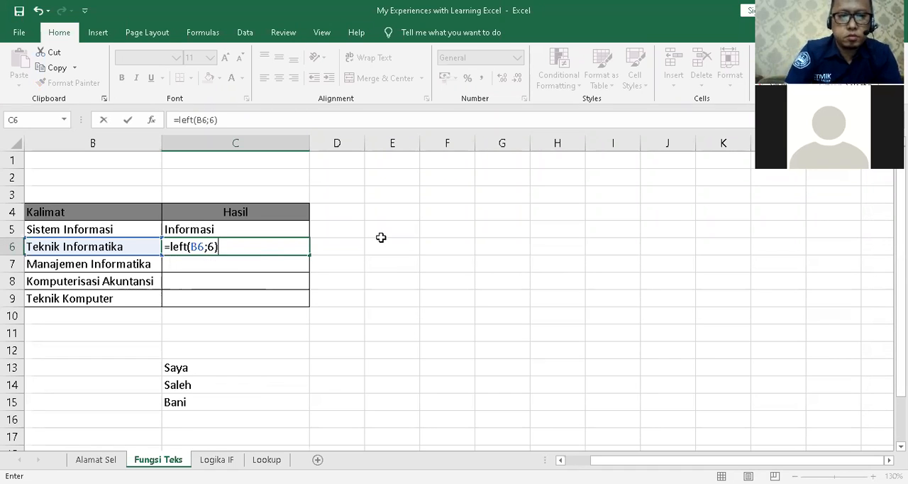
{"action": "key", "text": "Return"}
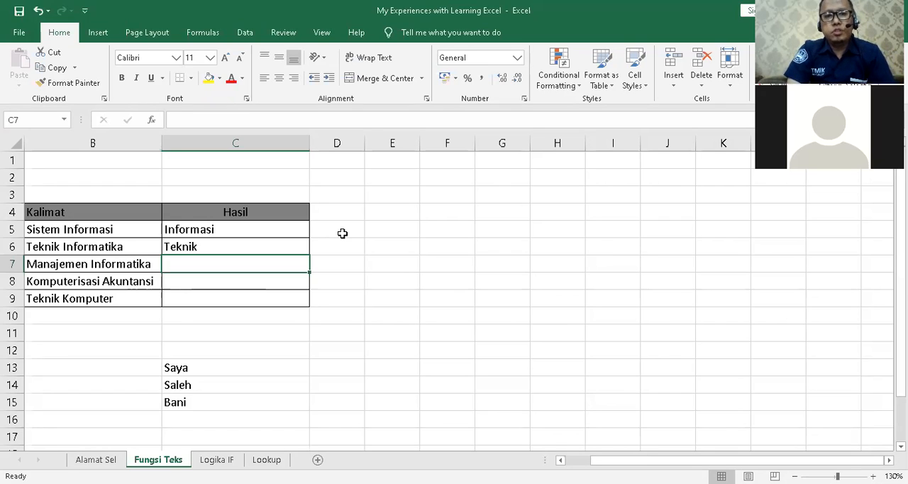
Enter =MID(B7;10;4) in C7 to extract four characters of "Manajemen Informatika" starting at position 10.
{"action": "type", "text": "=m"}
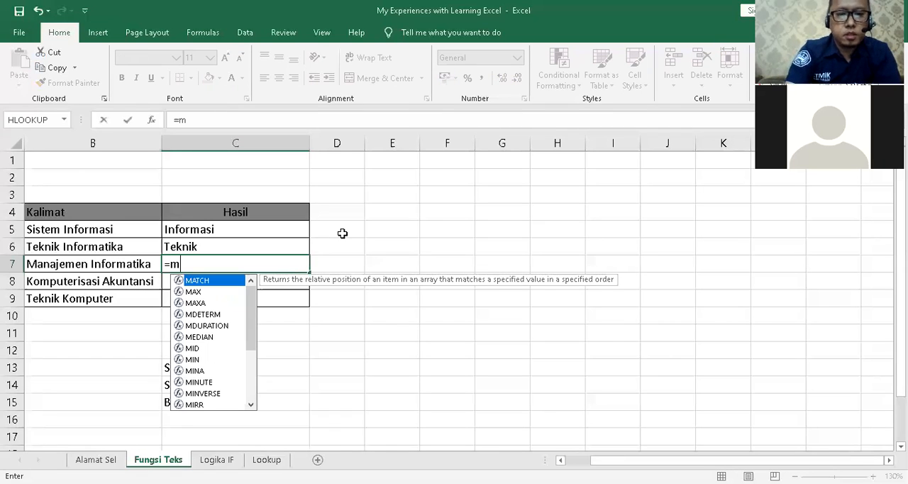
{"action": "type", "text": "id("}
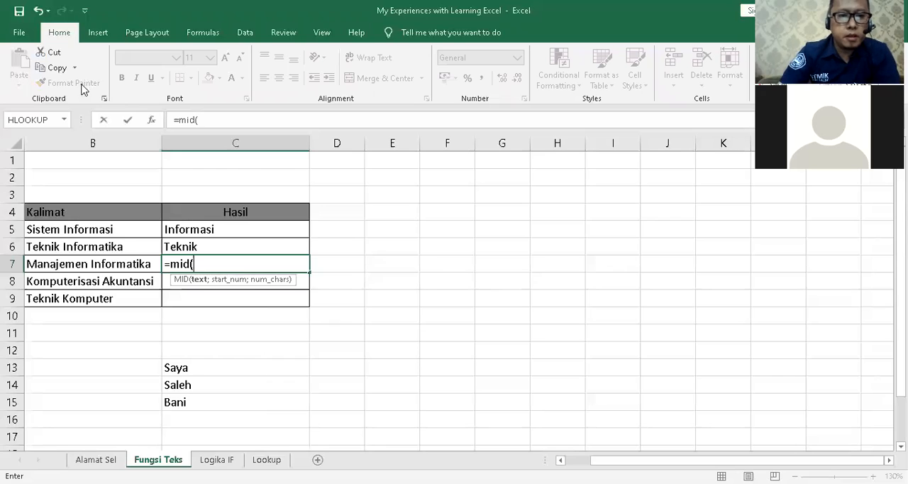
{"action": "left_click", "coordinate": [132, 263]}
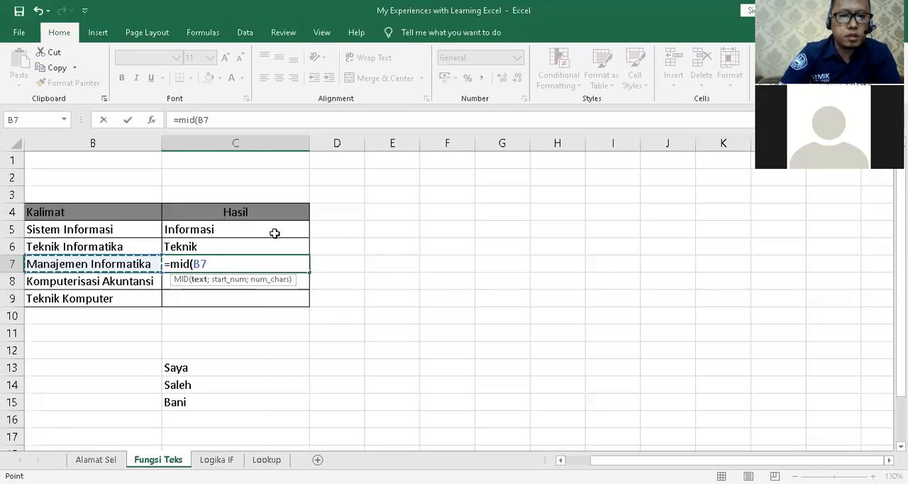
{"action": "type", "text": ";"}
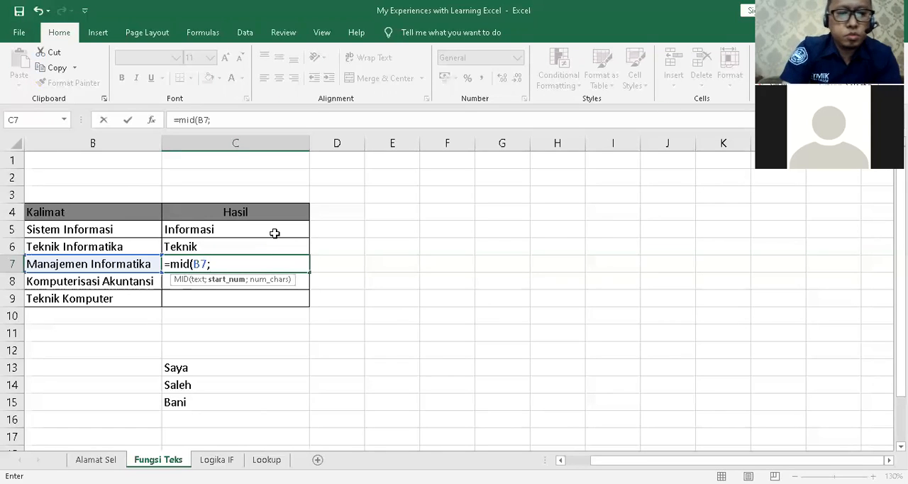
{"action": "type", "text": "10;"}
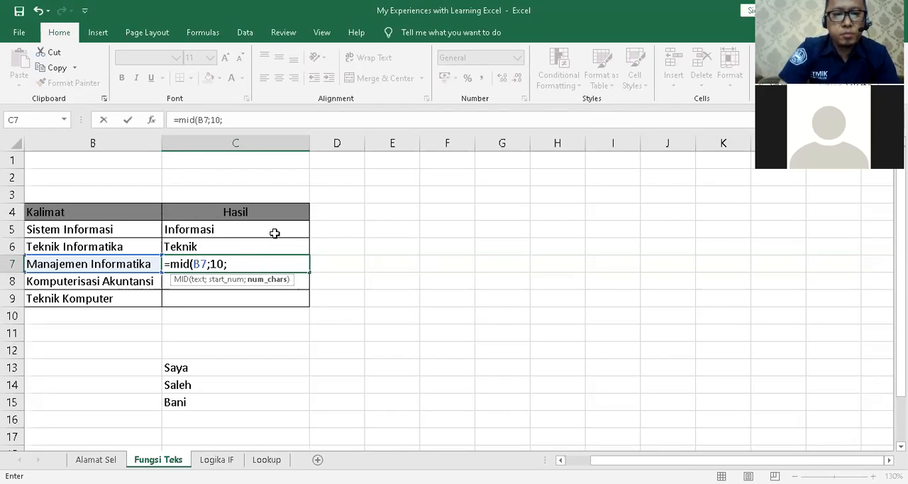
{"action": "type", "text": "4"}
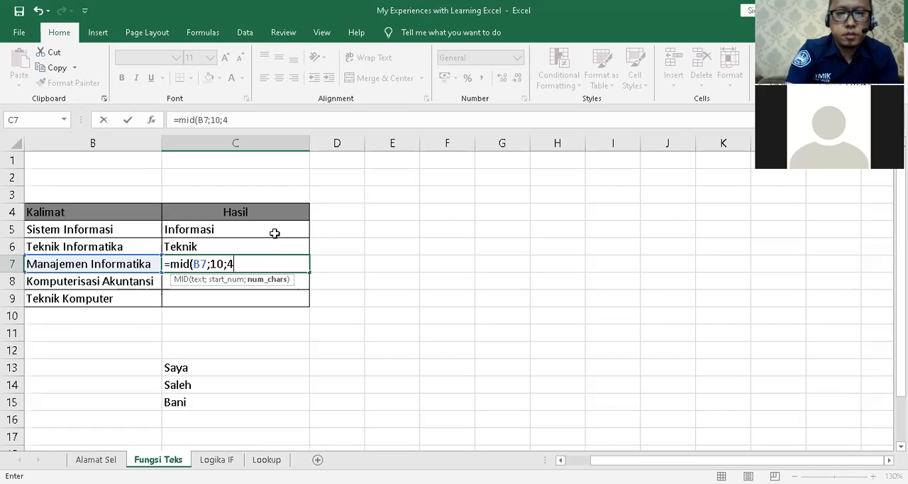
{"action": "type", "text": ")"}
{"action": "key", "text": "Return"}
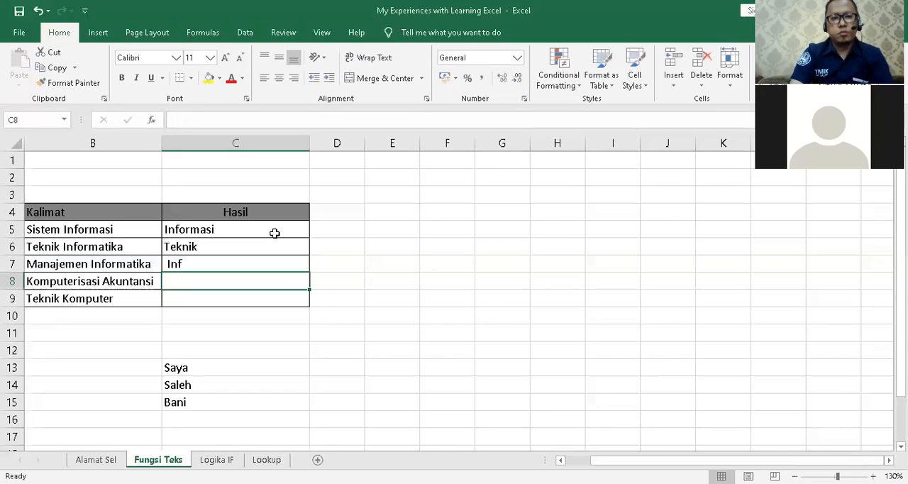
Change the number of characters in the MID formula in C7 to 5.
{"action": "left_click", "coordinate": [208, 259]}
{"action": "key", "text": "F2"}
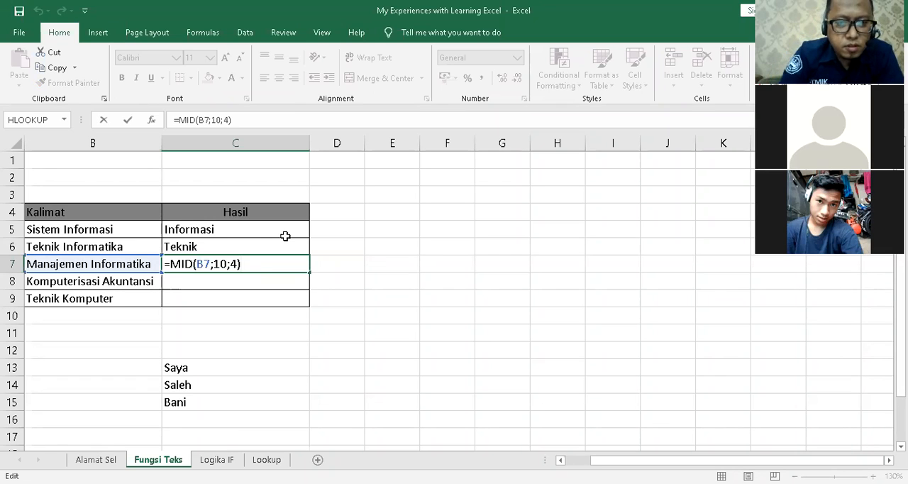
{"action": "type", "text": ")"}
{"action": "key", "text": "Left"}
{"action": "key", "text": "BackSpace"}
{"action": "type", "text": "5"}
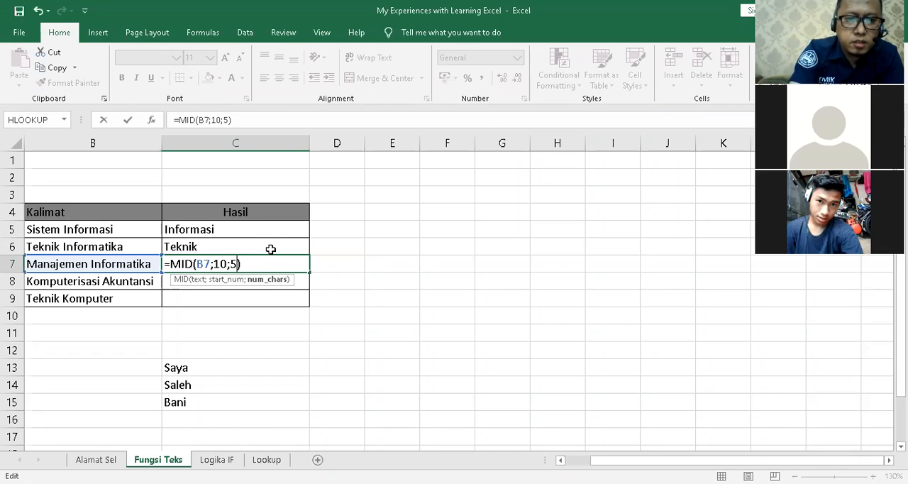
{"action": "key", "text": "Return"}
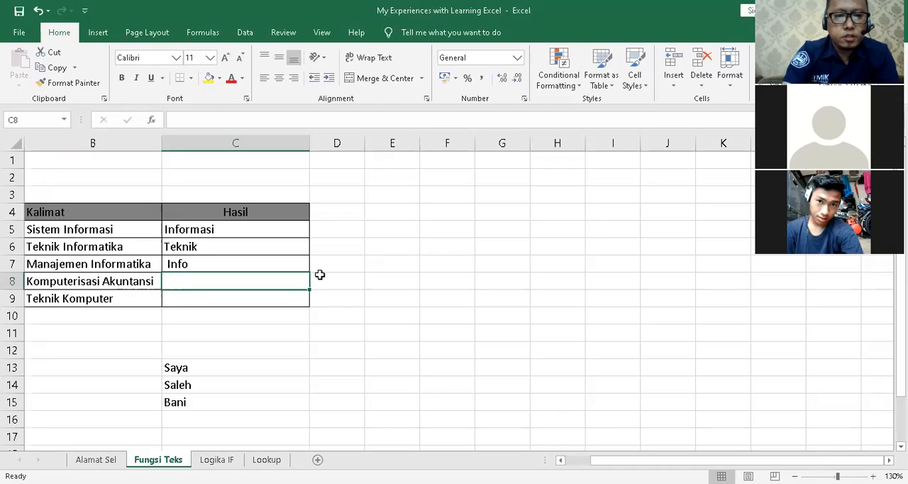
Enter =MID(B8;14;5) in C8 to extract five characters of "Komputerisasi Akuntansi" starting at position 14, and recheck the formula.
{"action": "type", "text": "=m"}
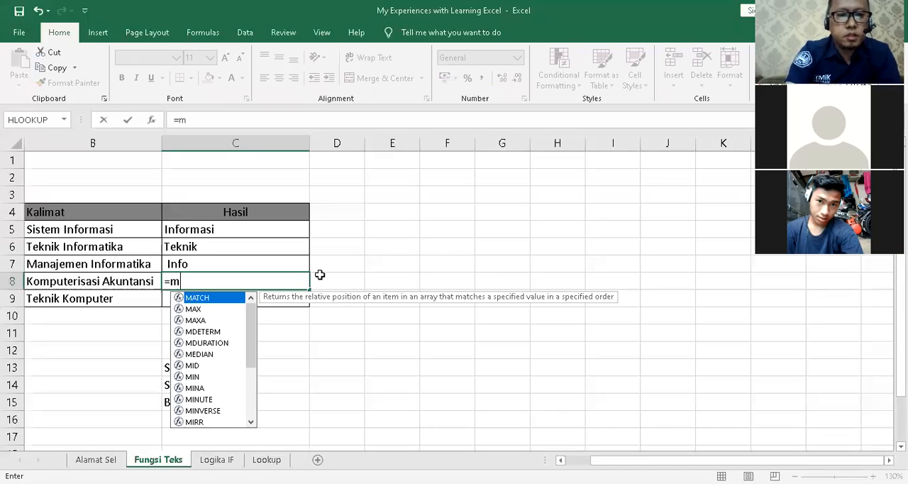
{"action": "type", "text": "id("}
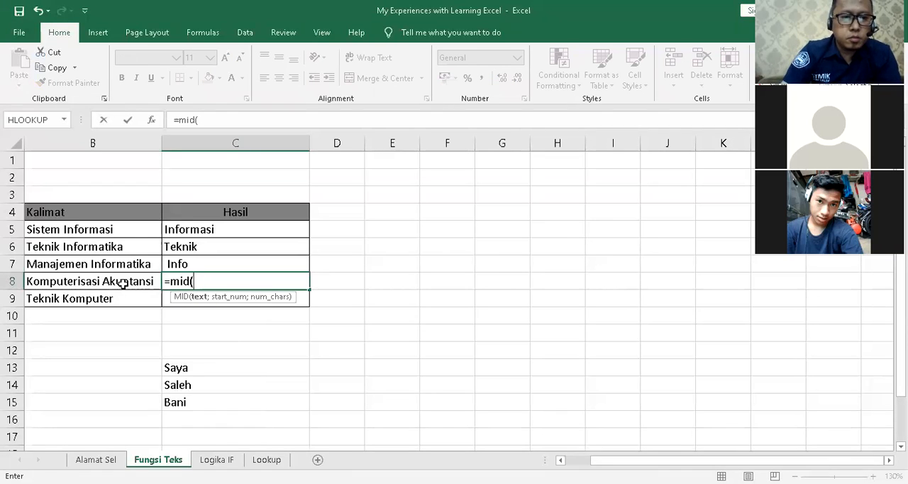
{"action": "left_click", "coordinate": [123, 282]}
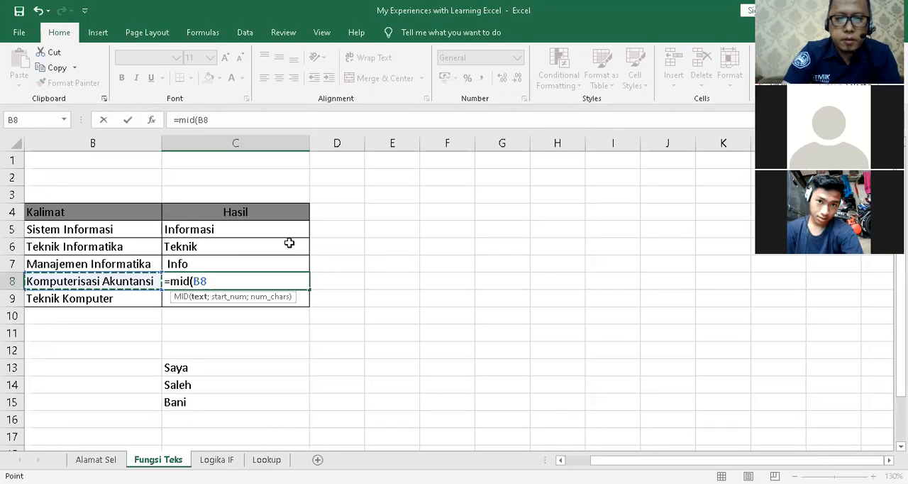
{"action": "type", "text": ";"}
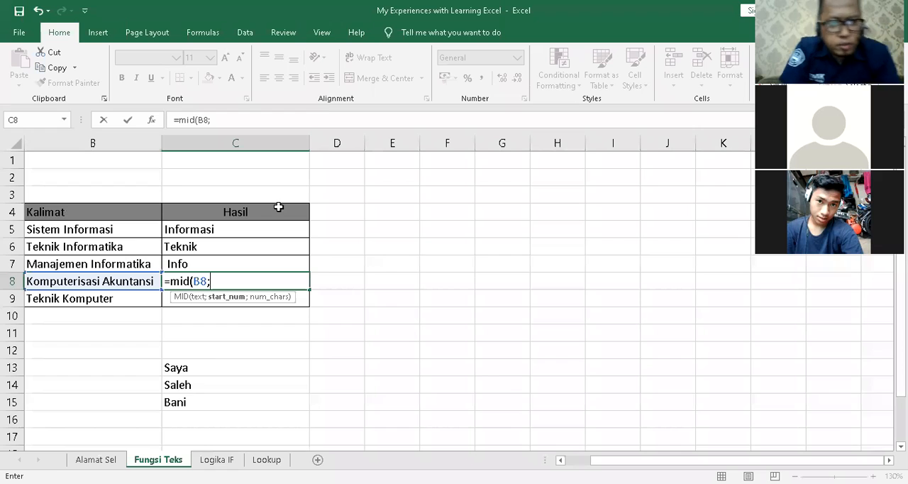
{"action": "type", "text": "1"}
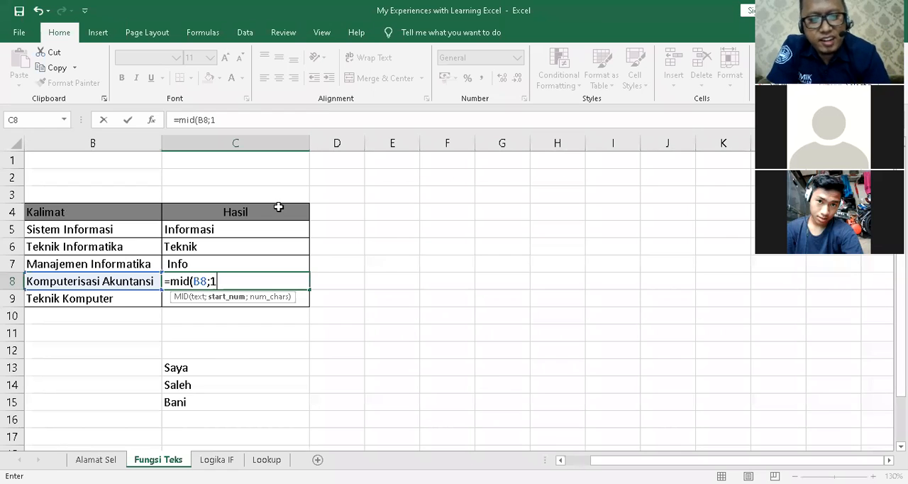
{"action": "type", "text": "4;5)"}
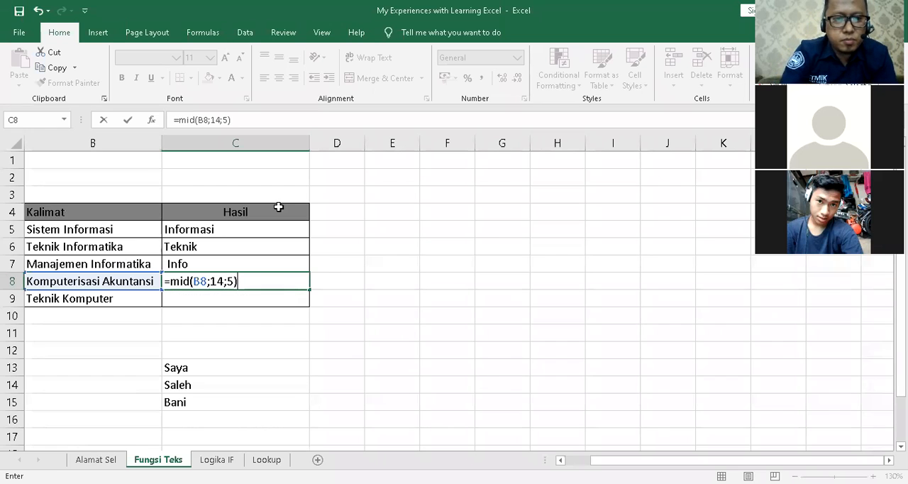
{"action": "key", "text": "Return"}
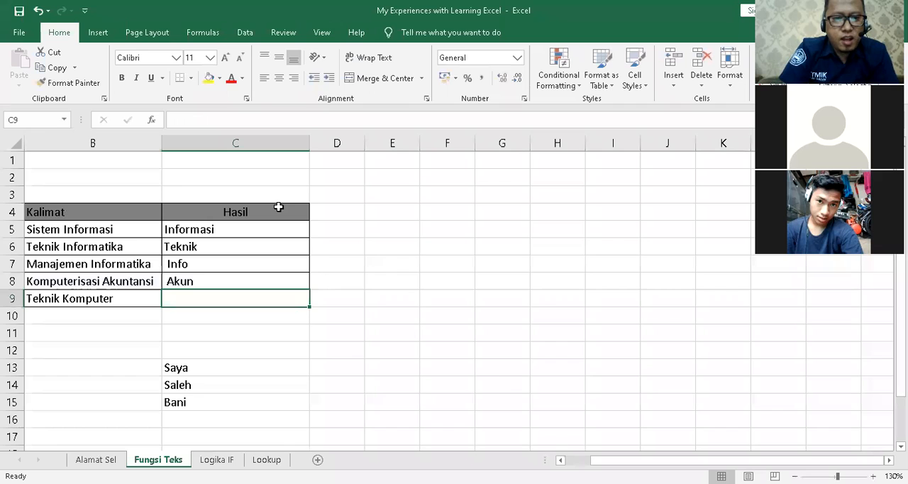
{"action": "left_click", "coordinate": [259, 277]}
{"action": "double_click", "coordinate": [259, 278]}
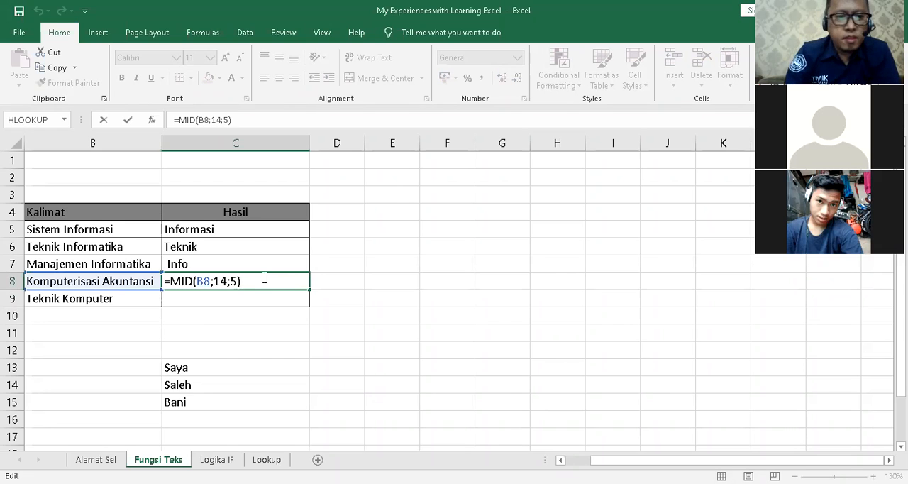
{"action": "key", "text": "Return"}
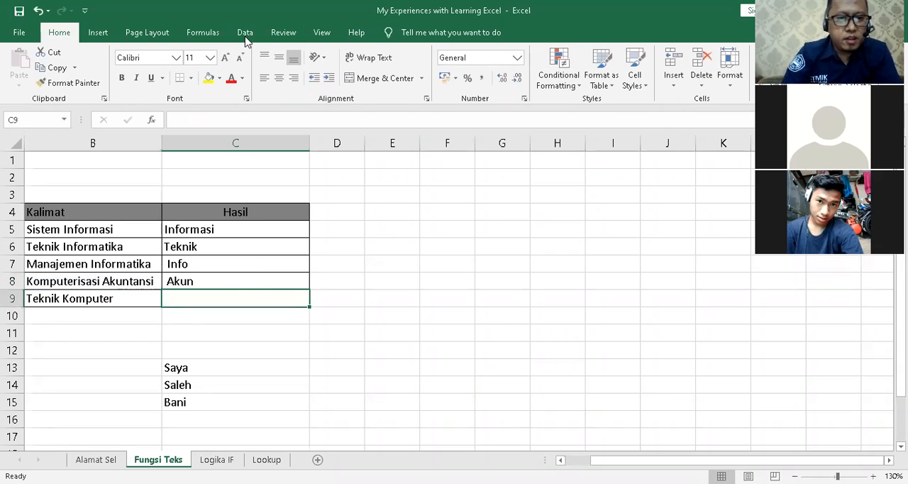
Enter =RIGHT(B9;8) in C9 to extract the last eight characters of "Teknik Komputer".
{"action": "left_click", "coordinate": [373, 324]}
{"action": "left_click", "coordinate": [273, 296]}
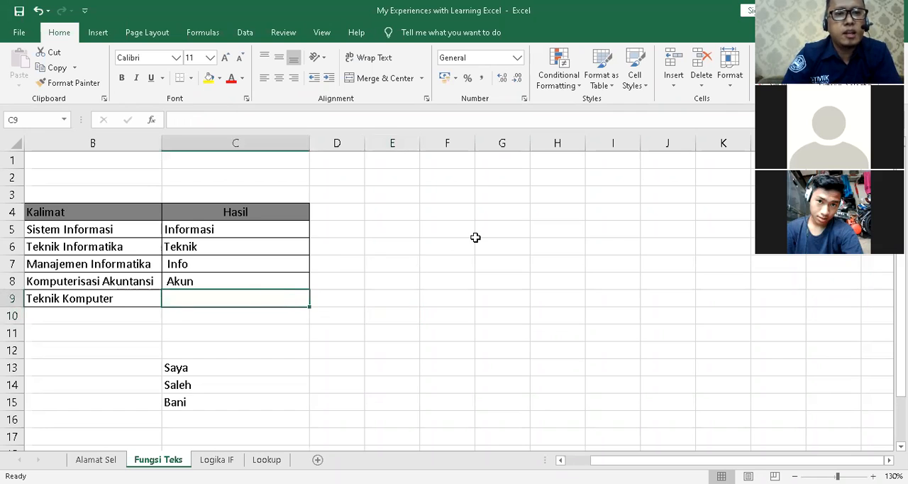
{"action": "type", "text": "=r"}
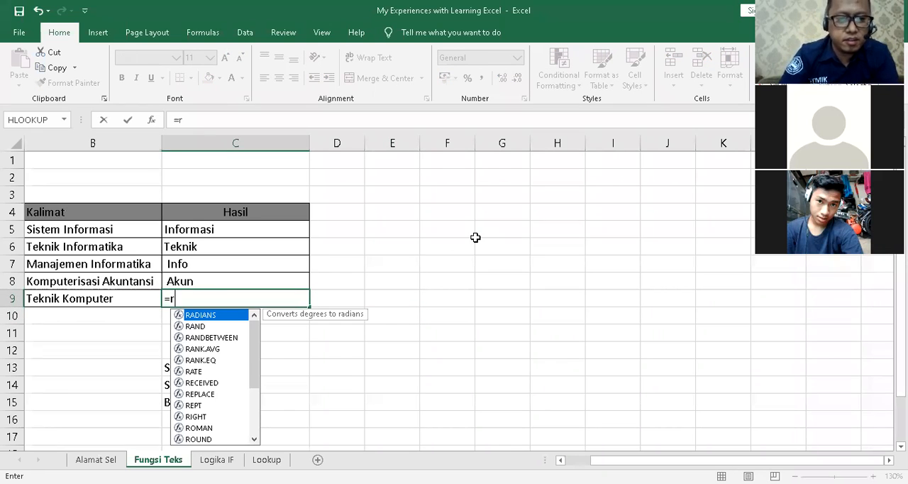
{"action": "type", "text": "ig"}
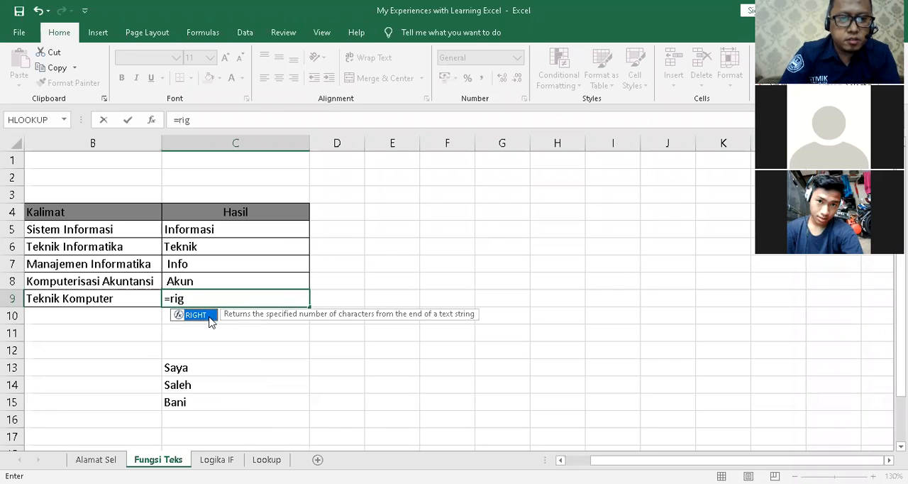
{"action": "double_click", "coordinate": [196, 315]}
{"action": "left_click", "coordinate": [133, 298]}
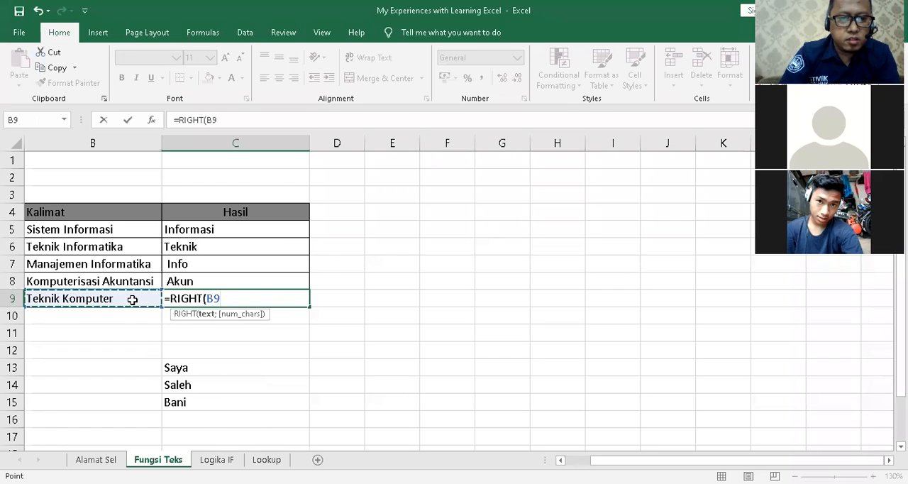
{"action": "type", "text": ";"}
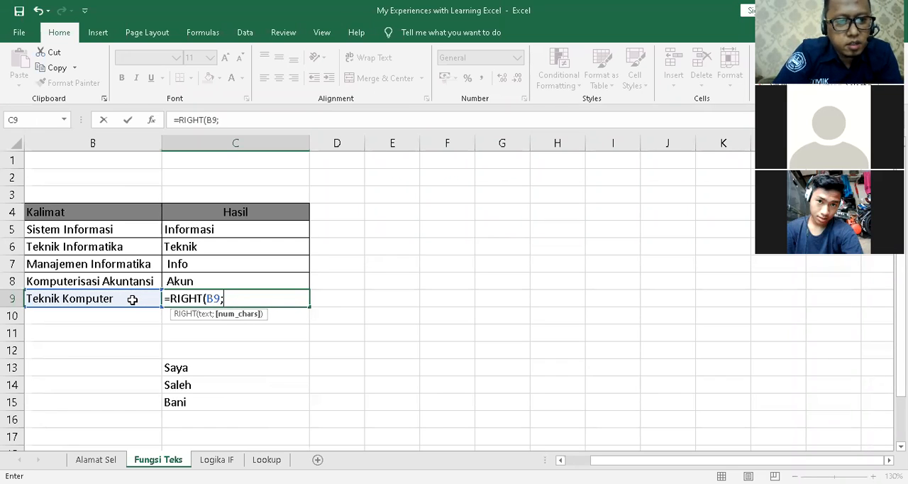
{"action": "type", "text": "8)"}
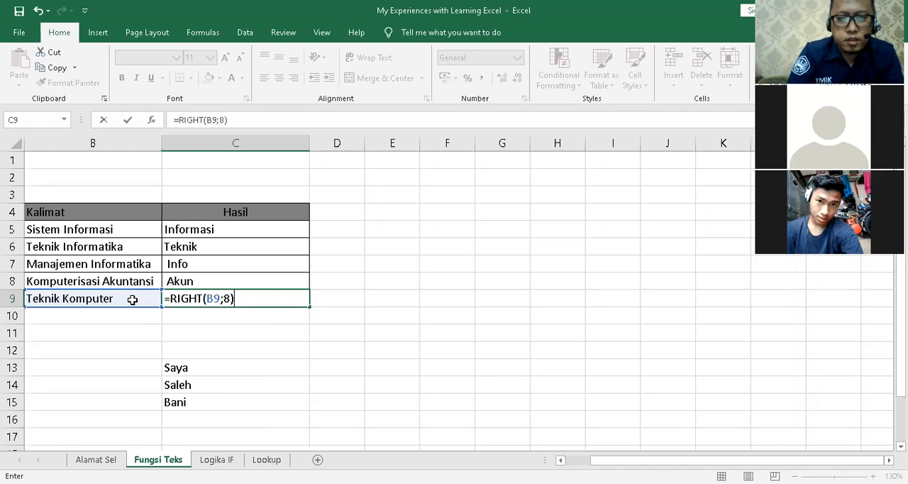
{"action": "key", "text": "Return"}
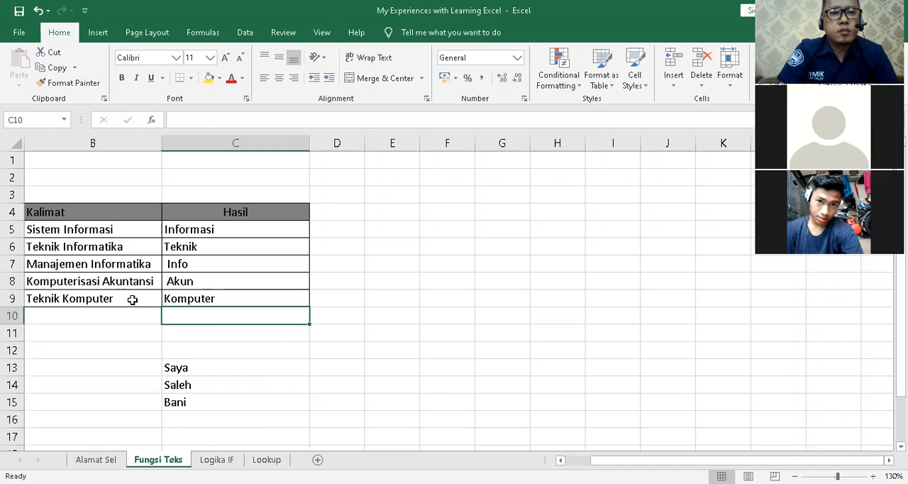
Review the arguments of the MID formula in C8 against its source text in B8.
{"action": "left_click", "coordinate": [208, 282]}
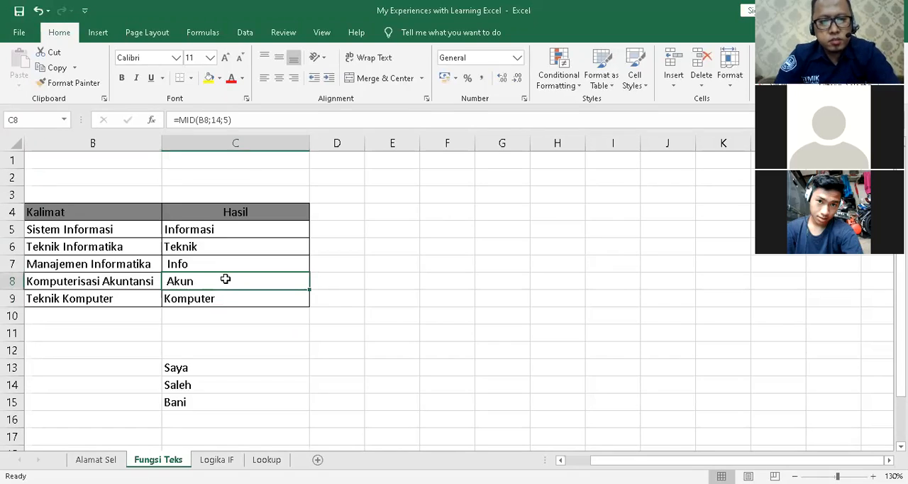
{"action": "double_click", "coordinate": [224, 280]}
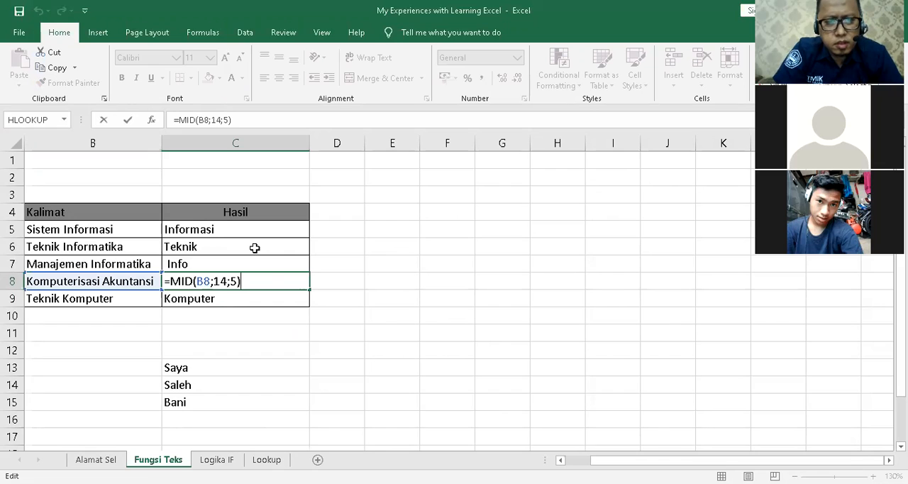
{"action": "key", "text": "Return"}
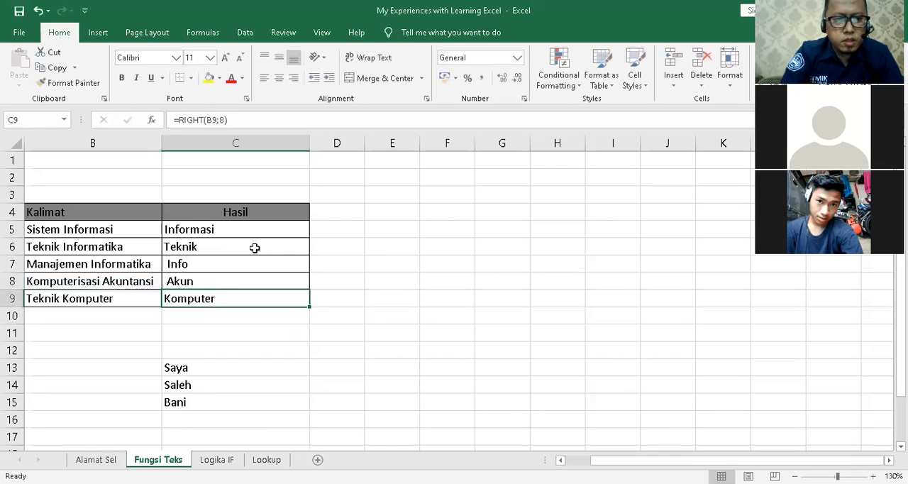
{"action": "left_click", "coordinate": [110, 281]}
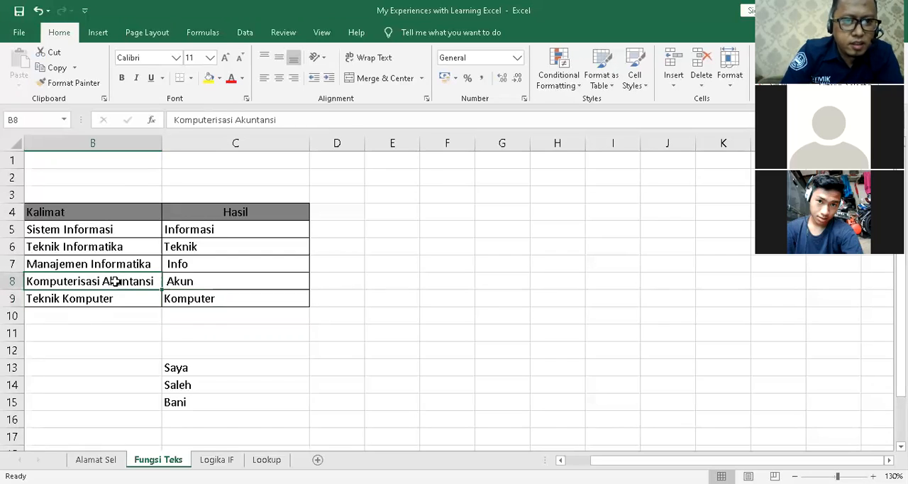
{"action": "double_click", "coordinate": [204, 281]}
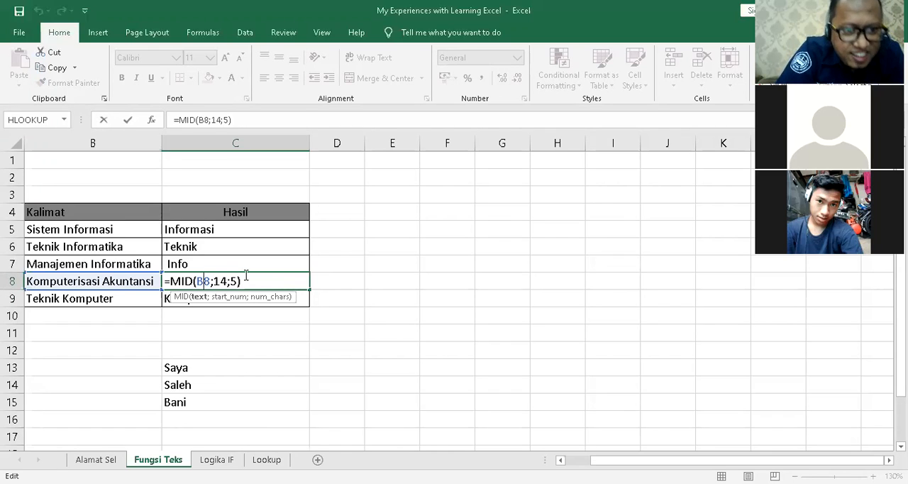
{"action": "key", "text": "Return"}
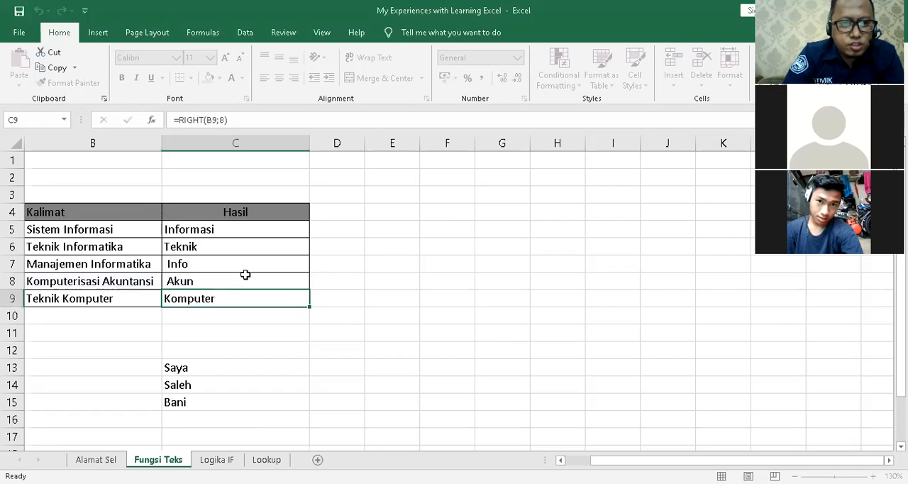
Try an extra space between the two words in B8 to test the MID formula in C8, and undo the edit.
{"action": "double_click", "coordinate": [105, 277]}
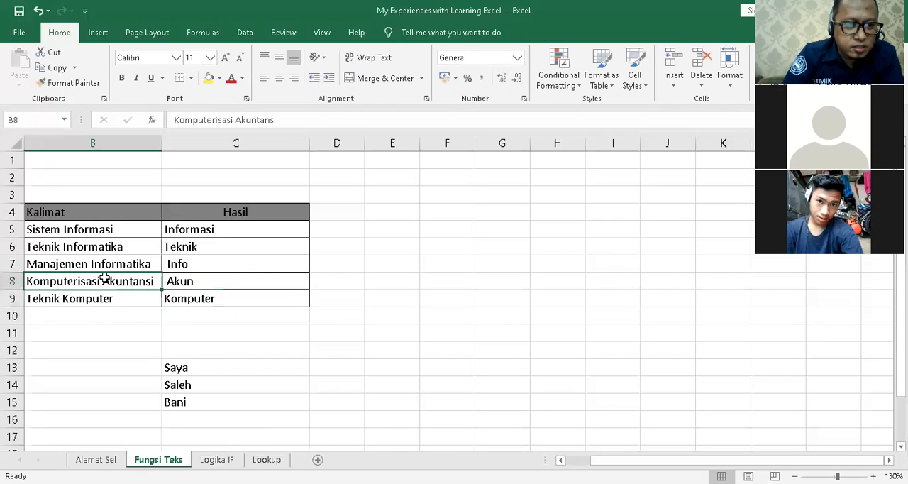
{"action": "left_click", "coordinate": [221, 283]}
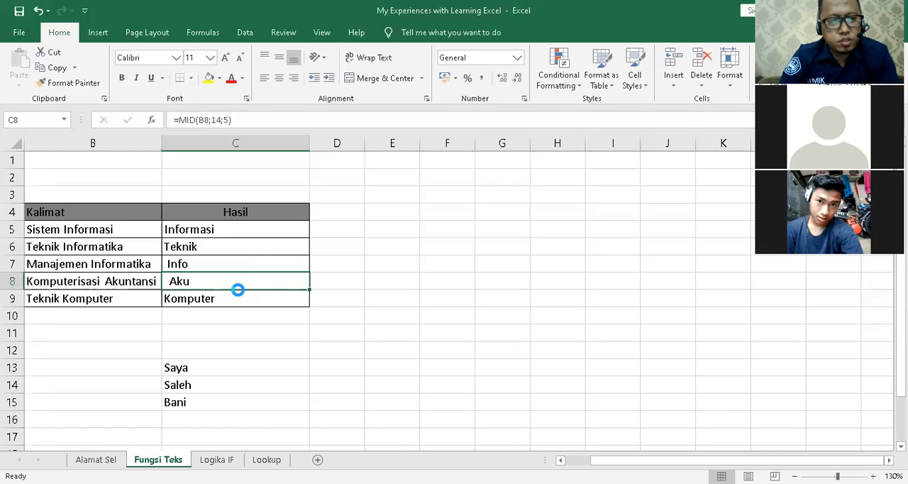
{"action": "key", "text": "ctrl+z"}
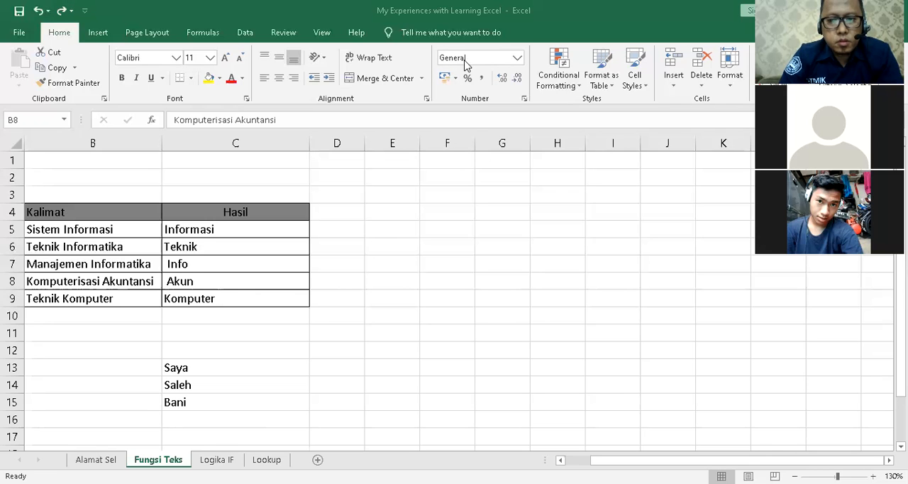
Switch to the PDF slides in Adobe Acrobat Reader and go to the "LOGIKA IF" page.
{"action": "key", "text": "alt+Tab"}
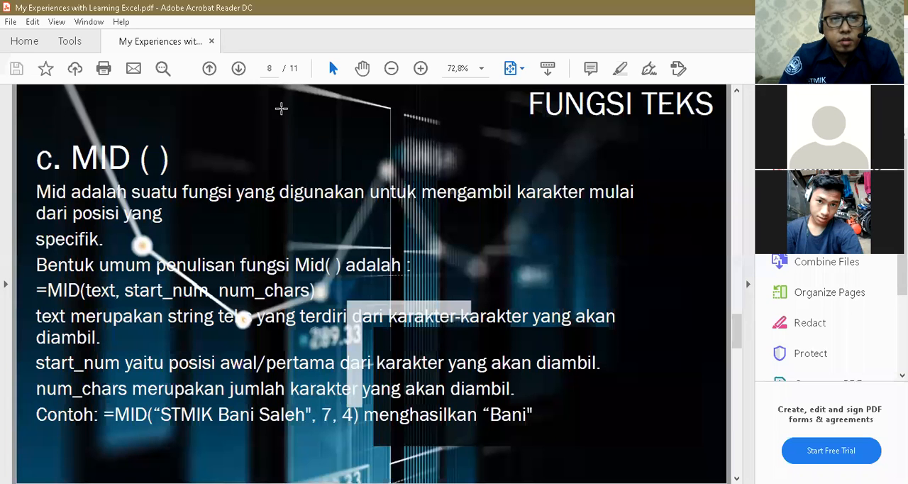
{"action": "left_click", "coordinate": [239, 68]}
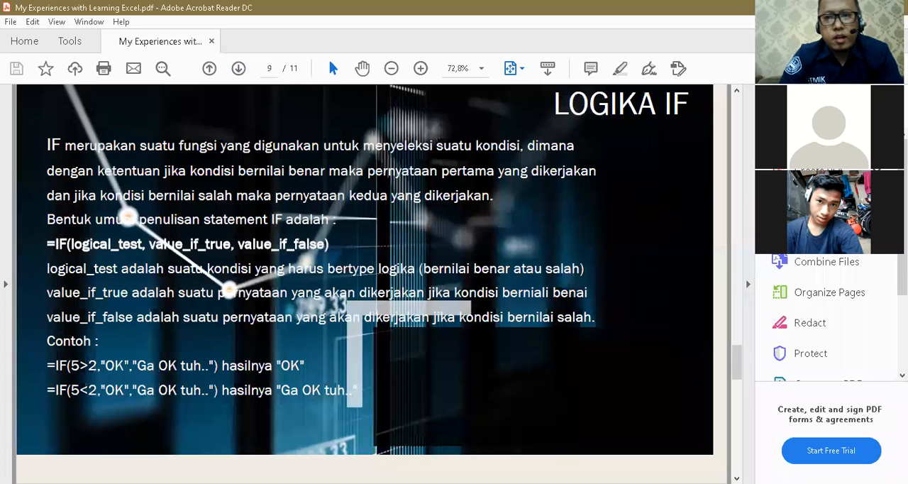
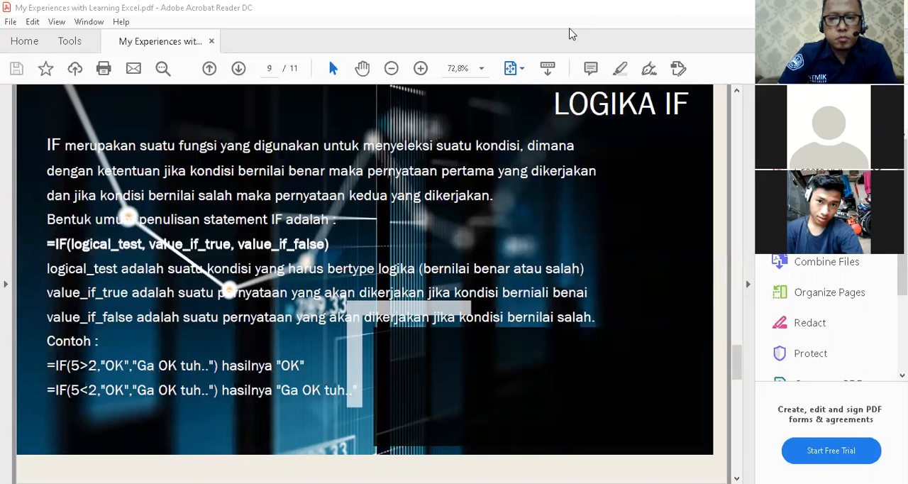
Switch back to the Excel workbook and open the Logika IF sheet.
{"action": "key", "text": "alt+Tab"}
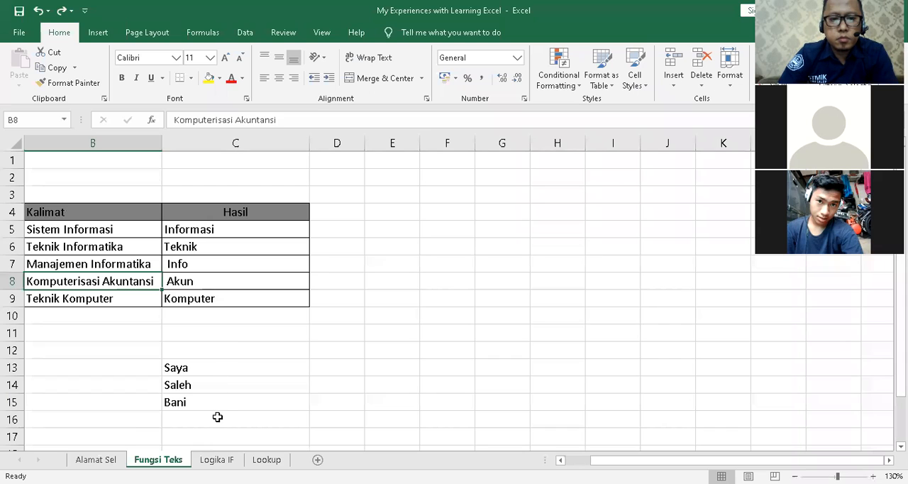
{"action": "key", "text": "ctrl+Page_Down"}
{"action": "scroll", "coordinate": [232, 358], "scroll_direction": "up", "scroll_amount": 20}
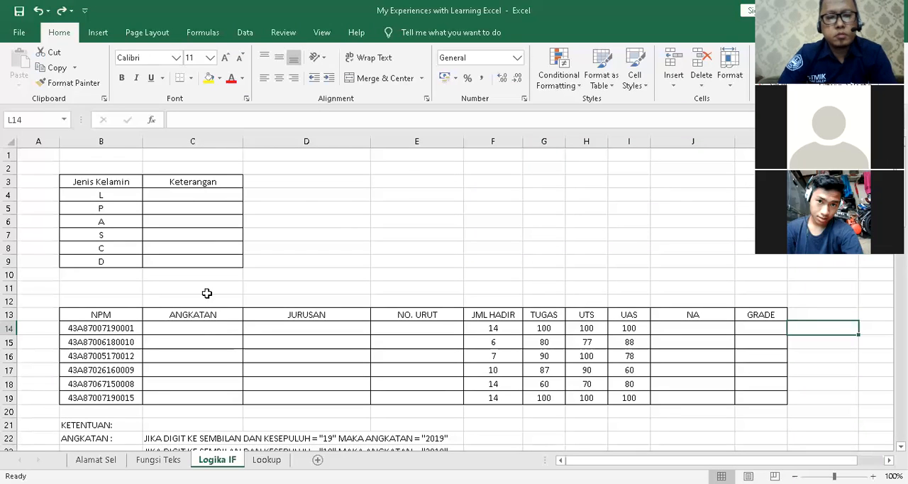
Enter =IF(5>2;"OK";"GA OK TUH") in cell E4 as an example of the IF function.
{"action": "left_click", "coordinate": [392, 192]}
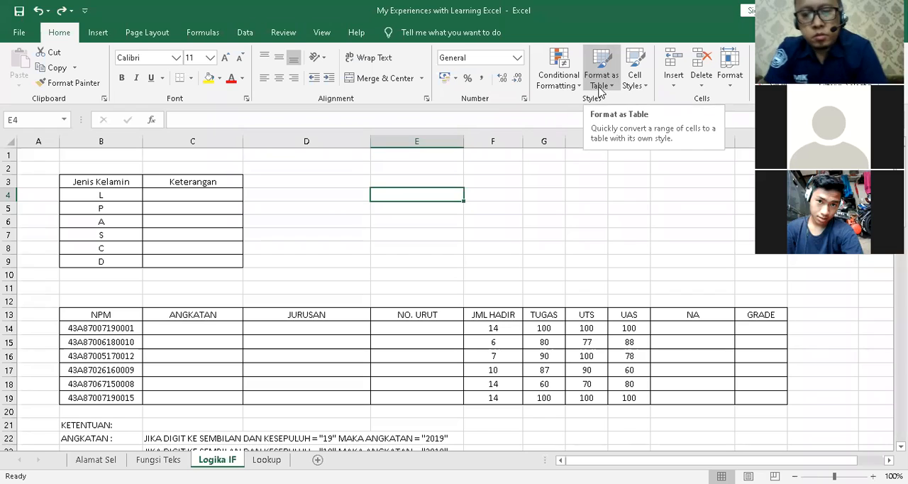
{"action": "type", "text": "="}
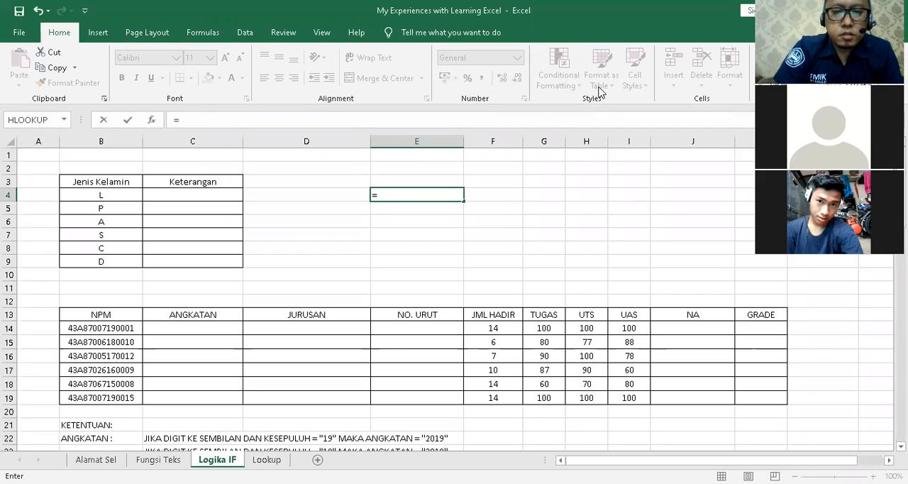
{"action": "type", "text": "if("}
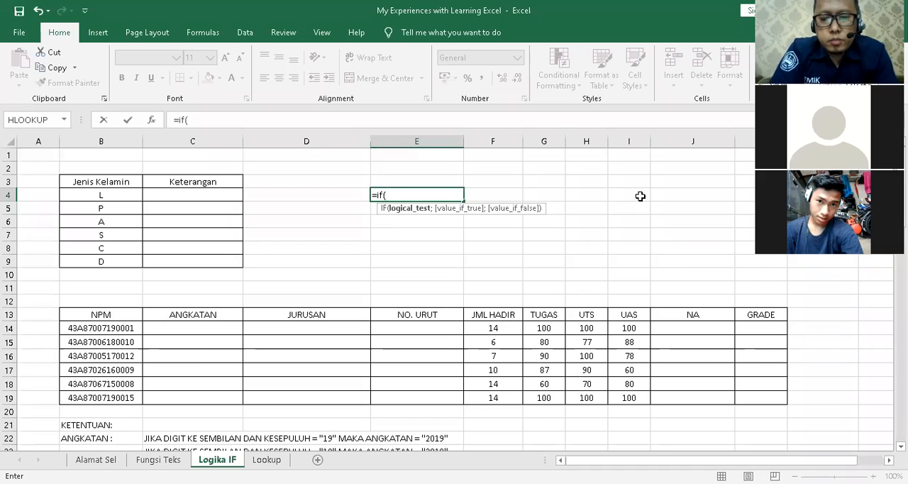
{"action": "type", "text": "5"}
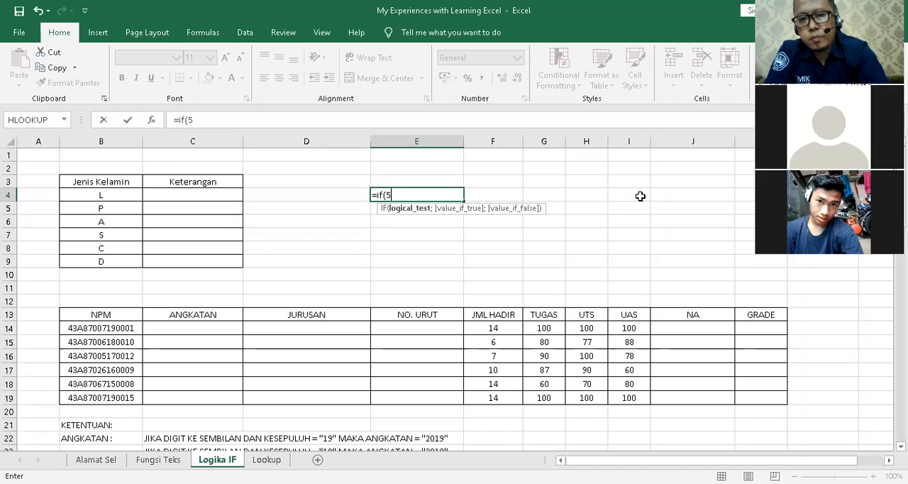
{"action": "type", "text": ">2"}
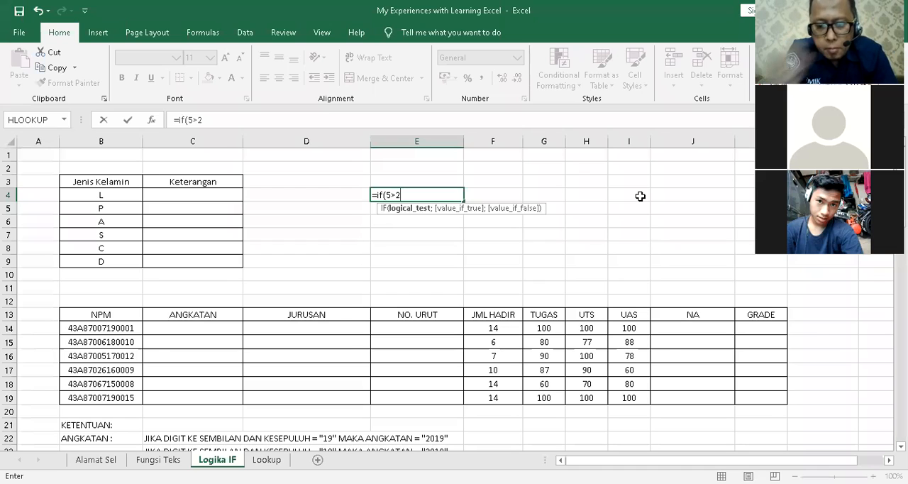
{"action": "type", "text": ";\""}
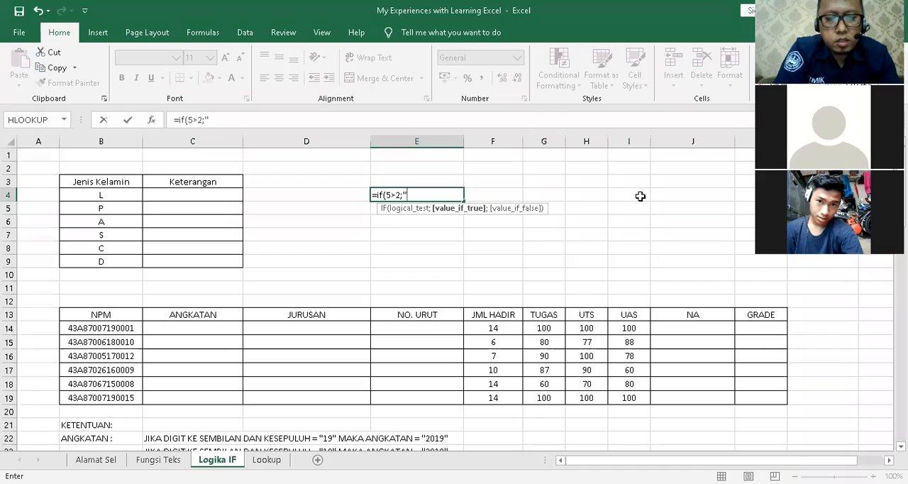
{"action": "type", "text": "OK"}
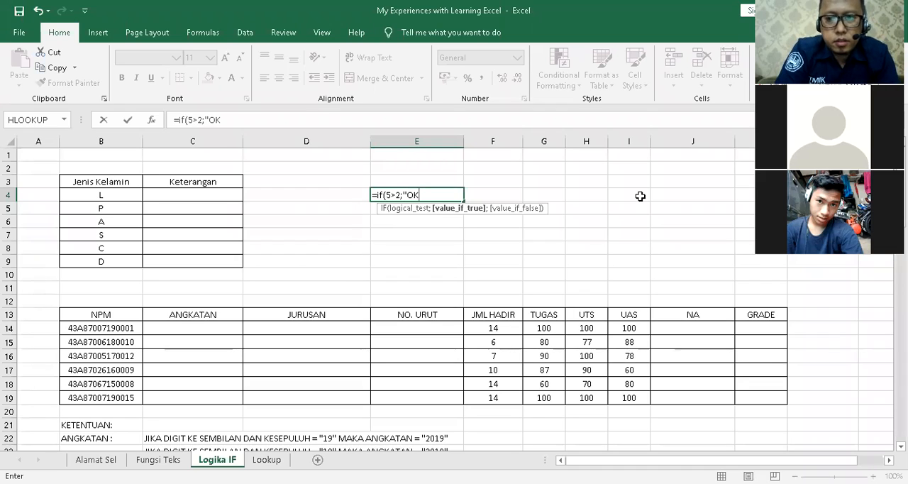
{"action": "type", "text": "\";\""}
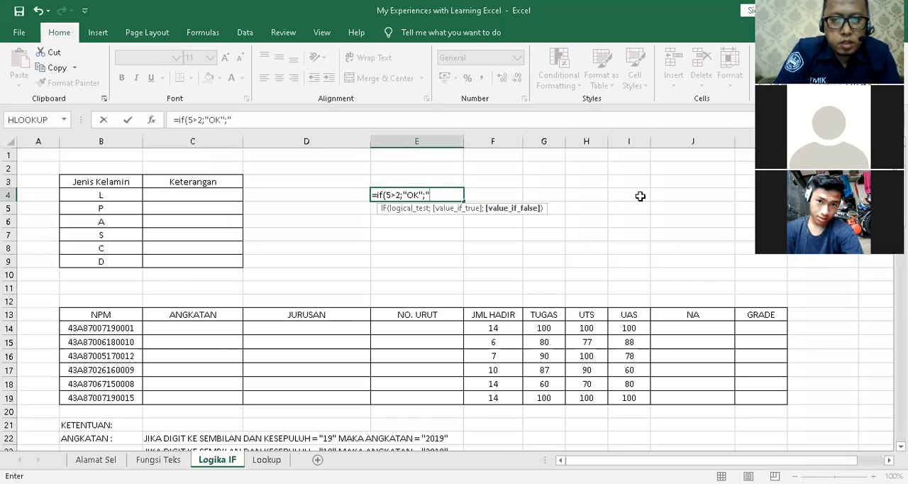
{"action": "type", "text": "GA OK TUH"}
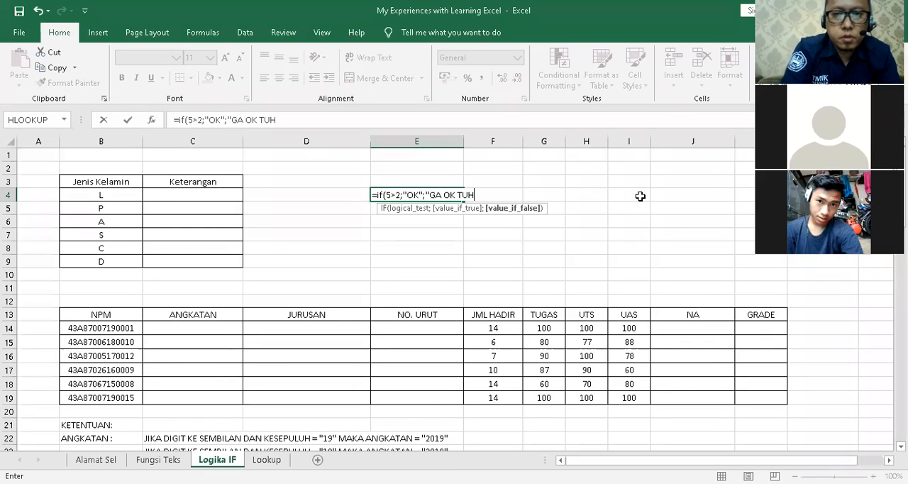
{"action": "type", "text": "\""}
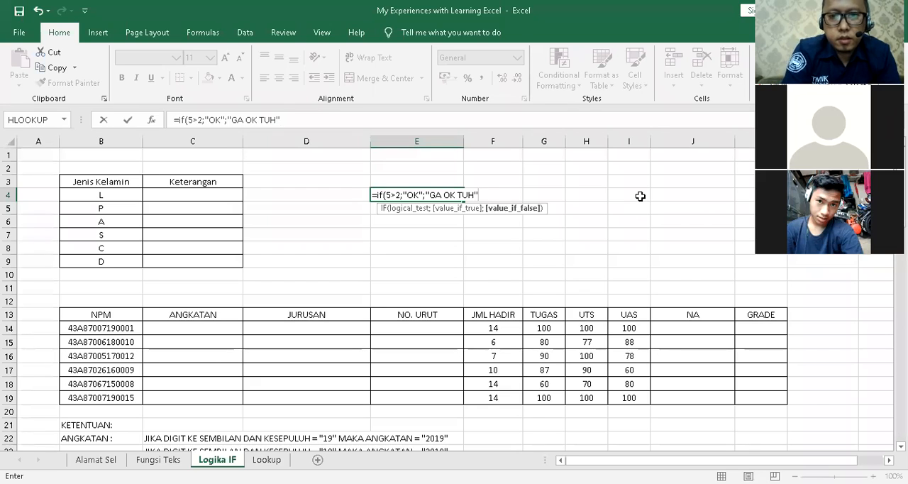
{"action": "type", "text": ")"}
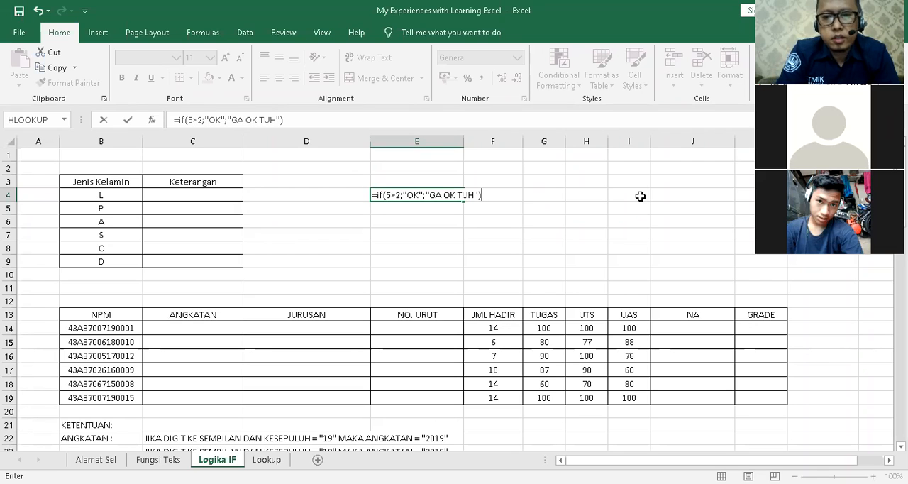
{"action": "key", "text": "Return"}
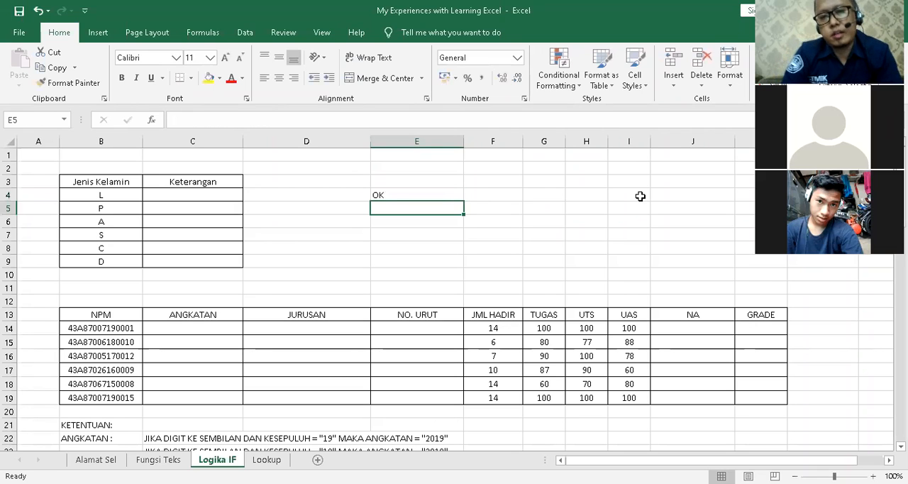
Copy the IF formula from E4 down to E5 and change its condition there to 5<2.
{"action": "left_click", "coordinate": [402, 190]}
{"action": "left_click_drag", "start_coordinate": [465, 201], "coordinate": [450, 215]}
{"action": "left_click", "coordinate": [426, 208]}
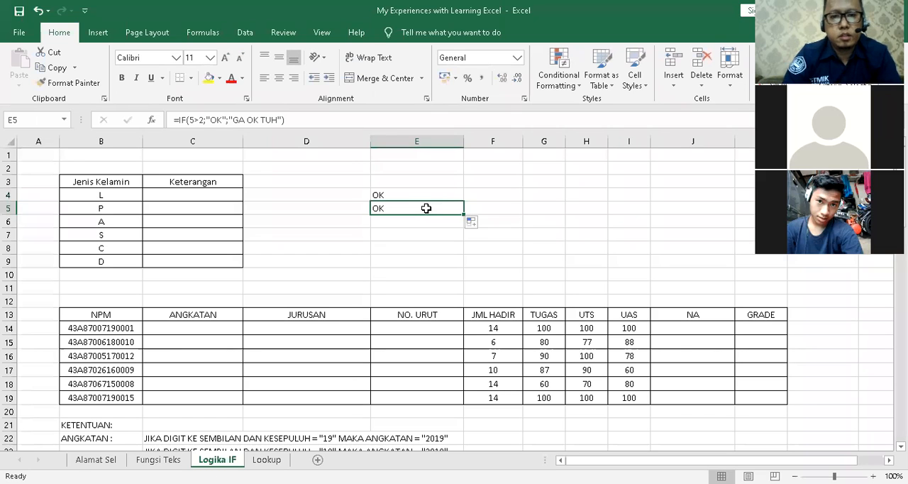
{"action": "double_click", "coordinate": [426, 208]}
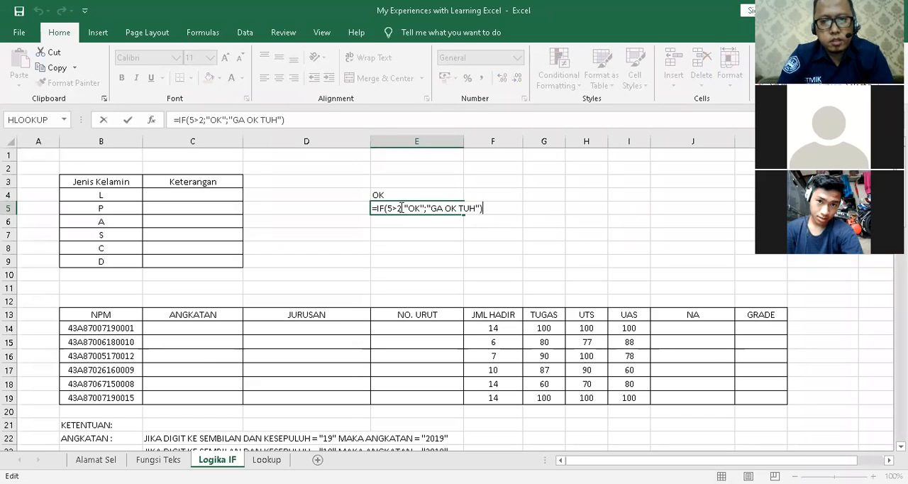
{"action": "left_click", "coordinate": [399, 208]}
{"action": "key", "text": "BackSpace"}
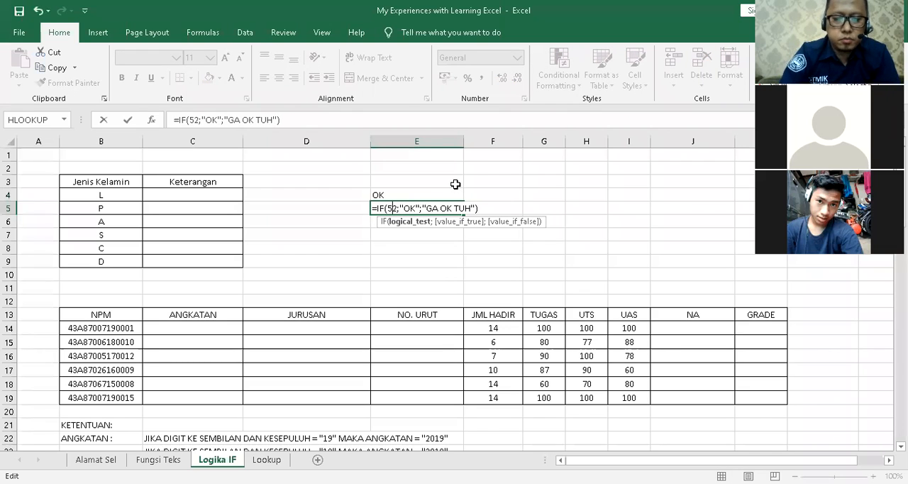
{"action": "type", "text": "<"}
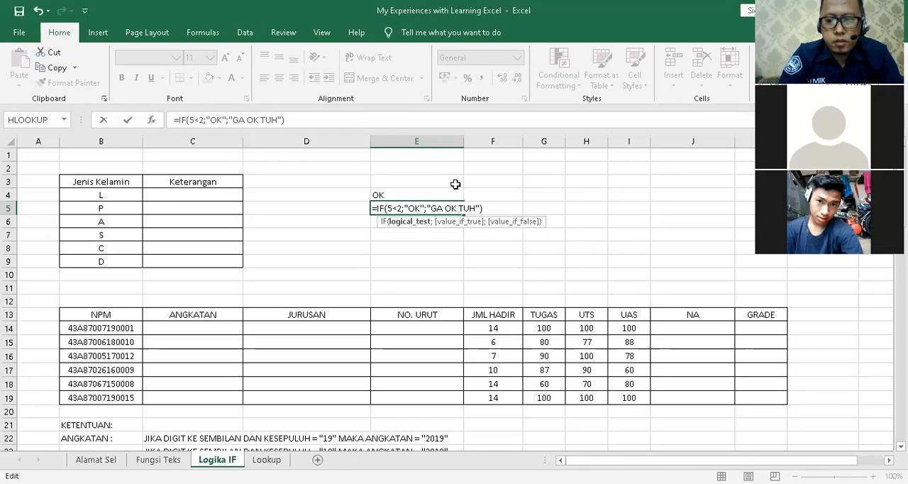
{"action": "key", "text": "Return"}
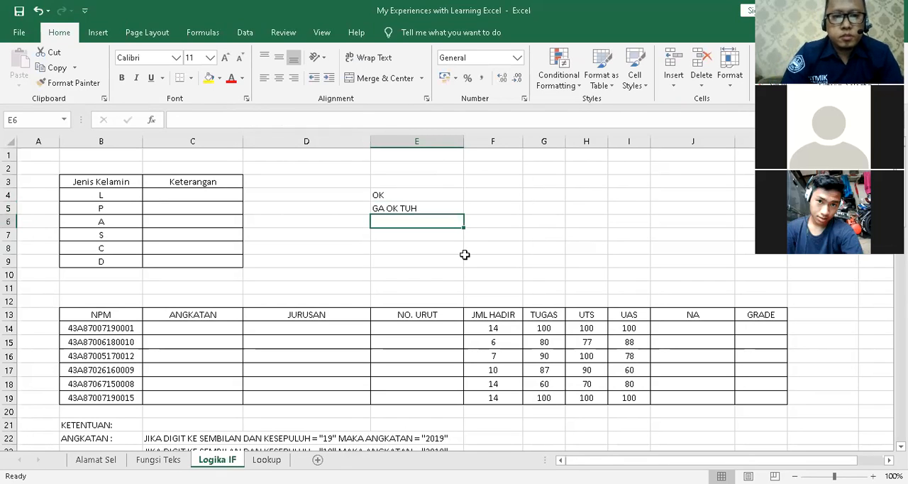
{"action": "left_click", "coordinate": [435, 197]}
{"action": "left_click", "coordinate": [306, 245]}
{"action": "left_click_drag", "start_coordinate": [234, 196], "coordinate": [222, 250]}
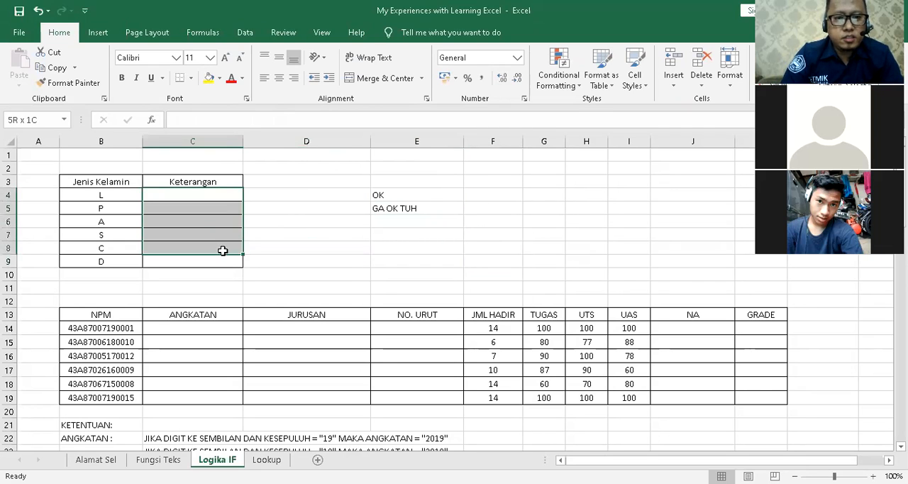
{"action": "left_click", "coordinate": [286, 237]}
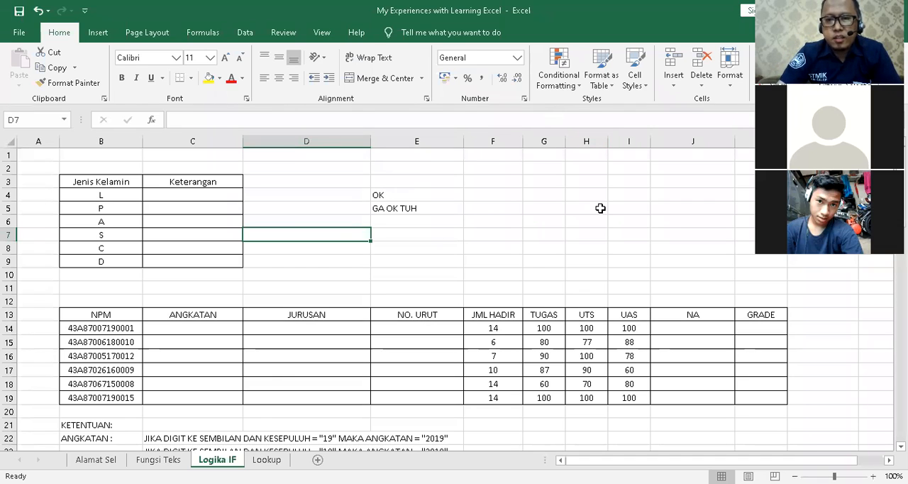
{"action": "left_click", "coordinate": [220, 196]}
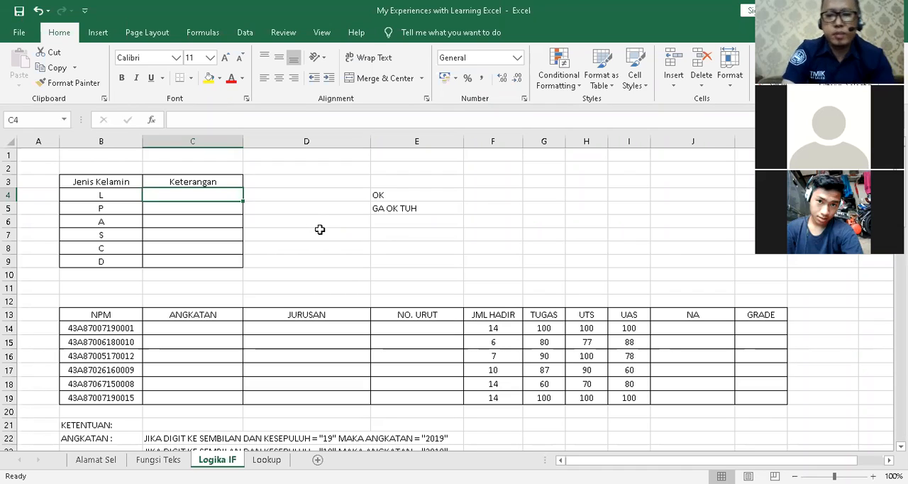
{"action": "type", "text": "="}
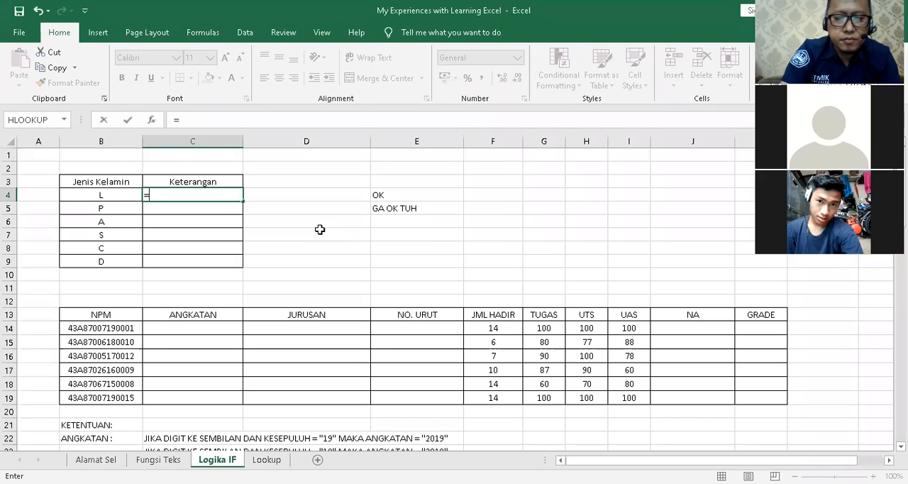
{"action": "type", "text": "if("}
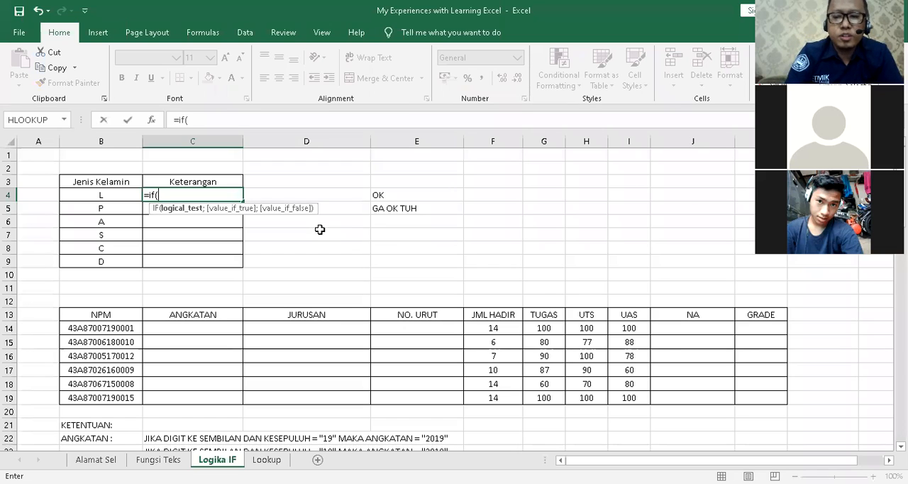
{"action": "key", "text": "BackSpace"}
{"action": "key", "text": "BackSpace"}
{"action": "key", "text": "BackSpace"}
{"action": "key", "text": "BackSpace"}
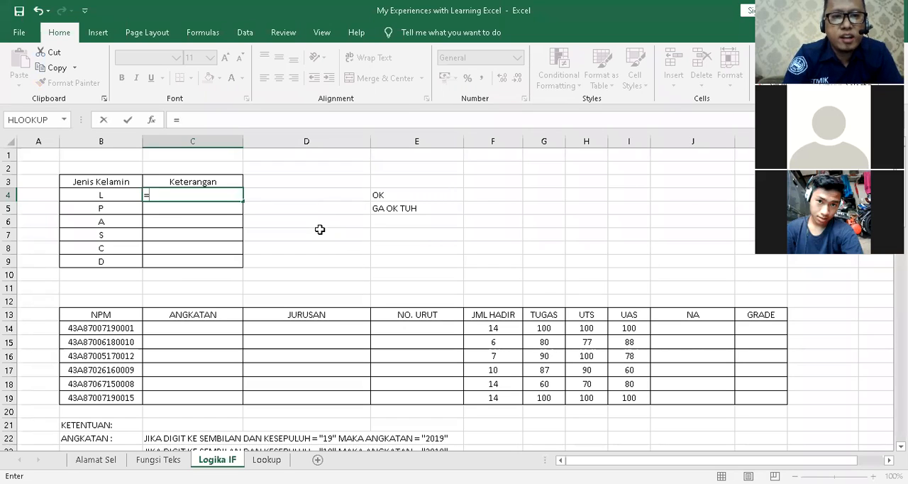
{"action": "key", "text": "Return"}
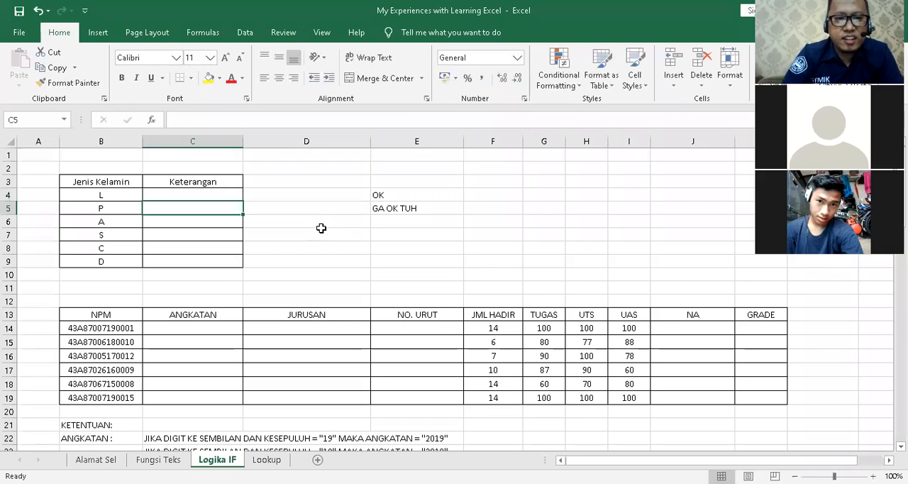
Examine the Jenis Kelamin codes in B4:B9 and the Keterangan cells beside them.
{"action": "left_click", "coordinate": [135, 195]}
{"action": "left_click", "coordinate": [173, 196]}
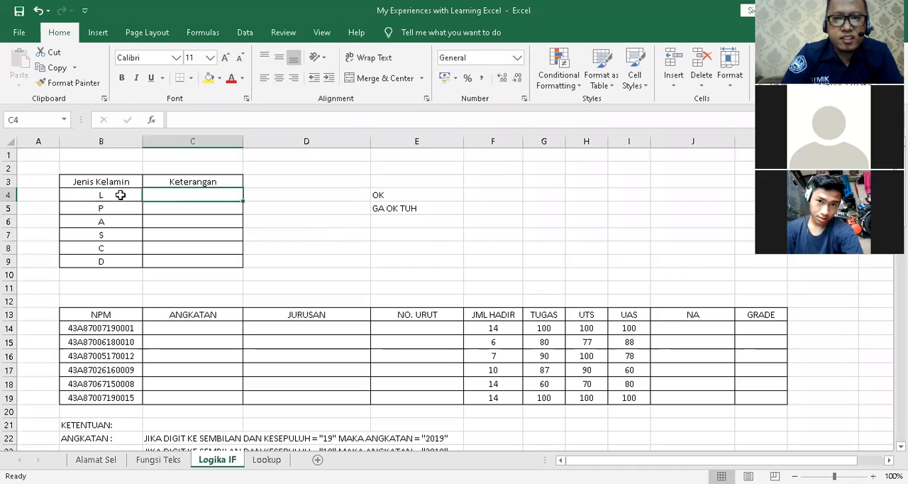
{"action": "left_click", "coordinate": [122, 197]}
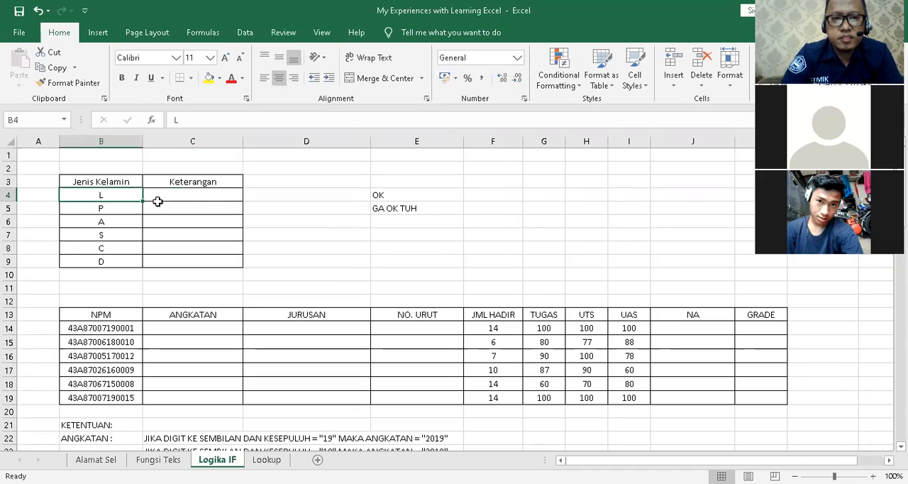
{"action": "left_click", "coordinate": [150, 221]}
{"action": "left_click", "coordinate": [125, 208]}
{"action": "left_click", "coordinate": [124, 197]}
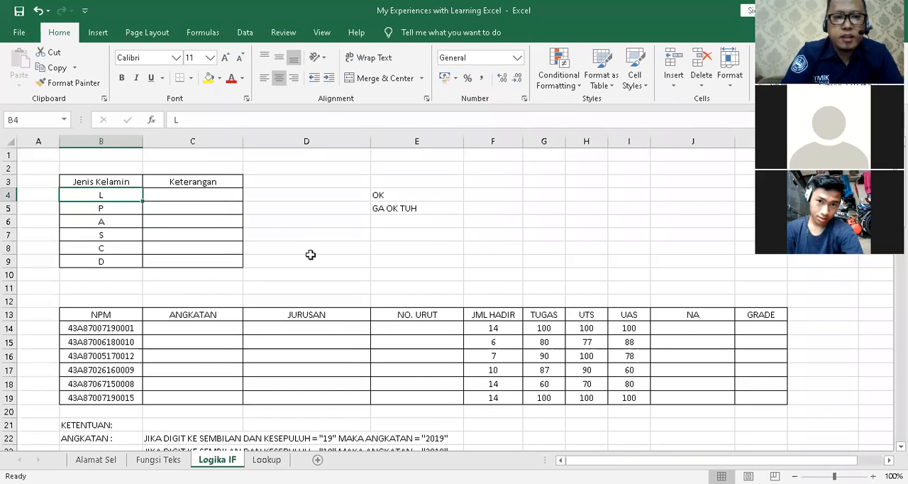
{"action": "left_click_drag", "start_coordinate": [180, 196], "coordinate": [160, 259]}
{"action": "left_click", "coordinate": [136, 247]}
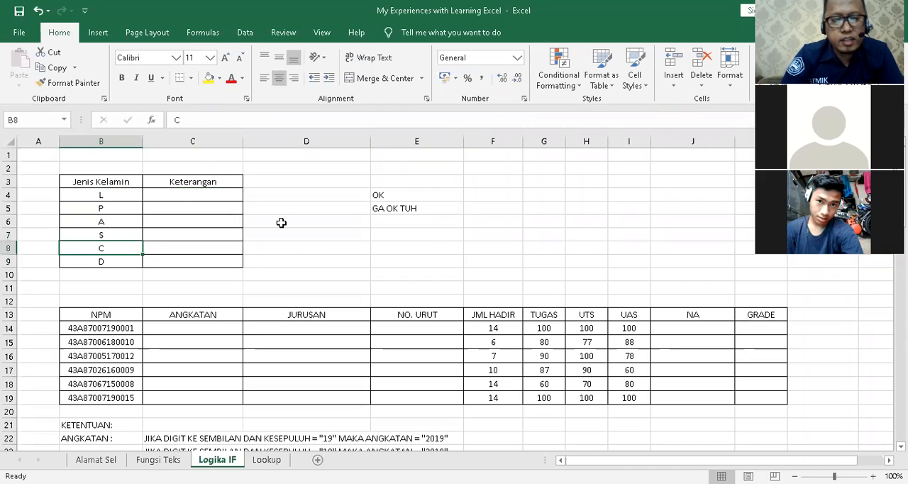
{"action": "left_click", "coordinate": [296, 248]}
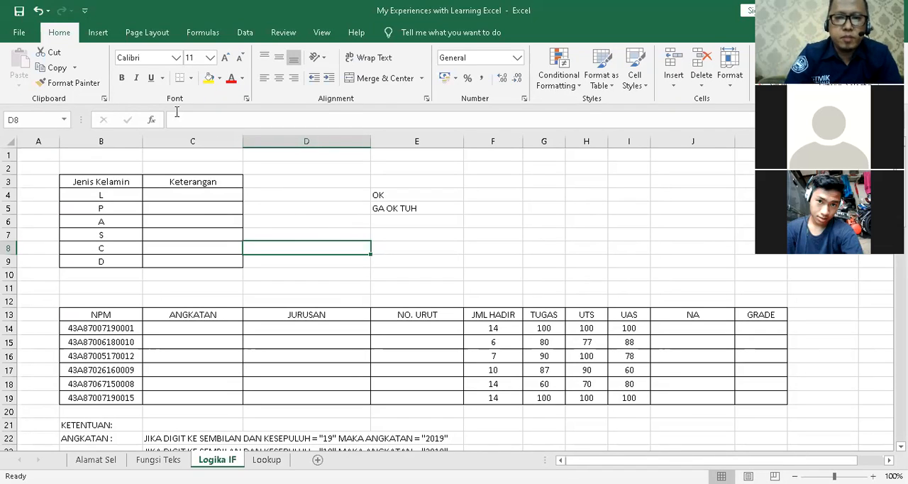
Begin an IF formula in cell C4 that returns "Laki-laki" when B4 equals "L".
{"action": "left_click", "coordinate": [183, 199]}
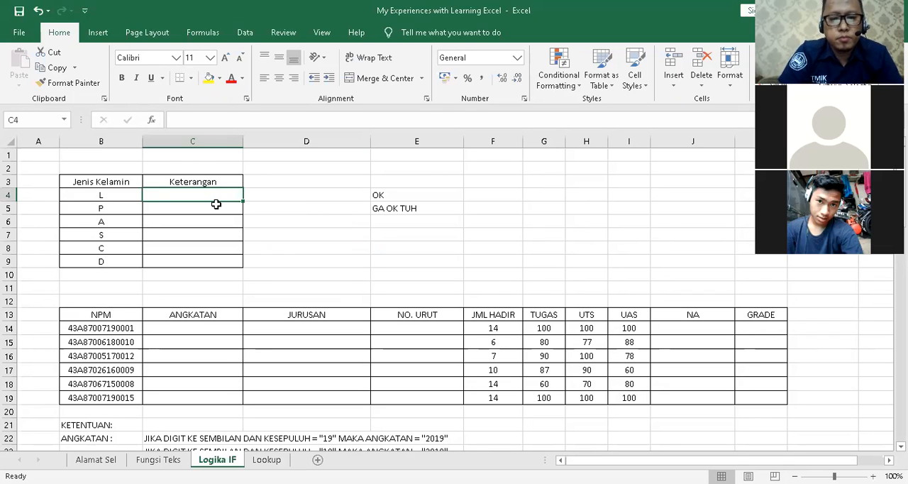
{"action": "type", "text": "="}
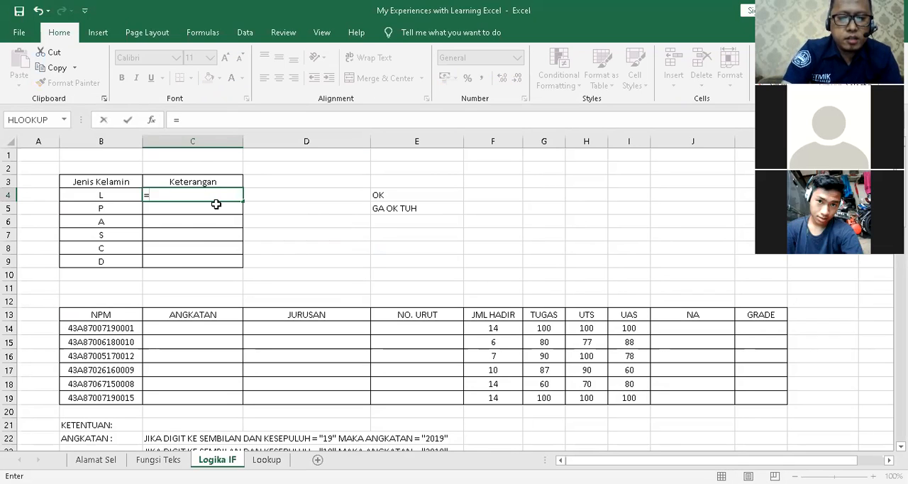
{"action": "type", "text": "If("}
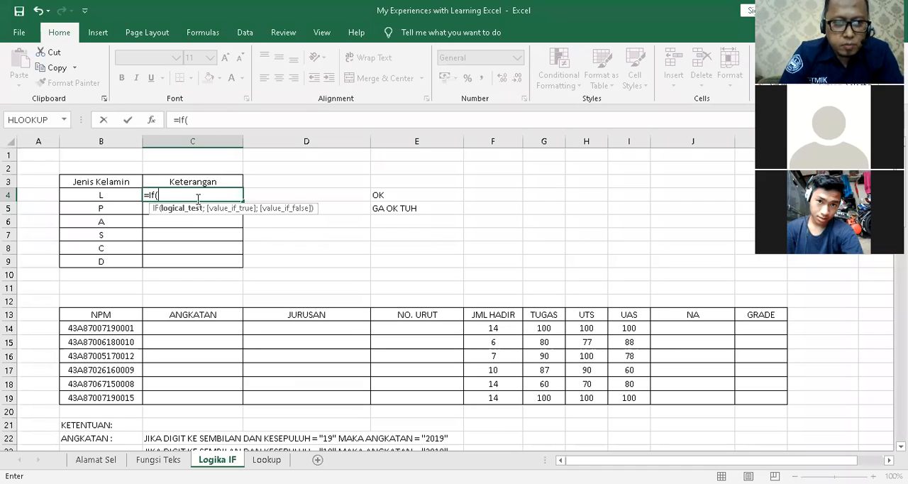
{"action": "left_click", "coordinate": [115, 195]}
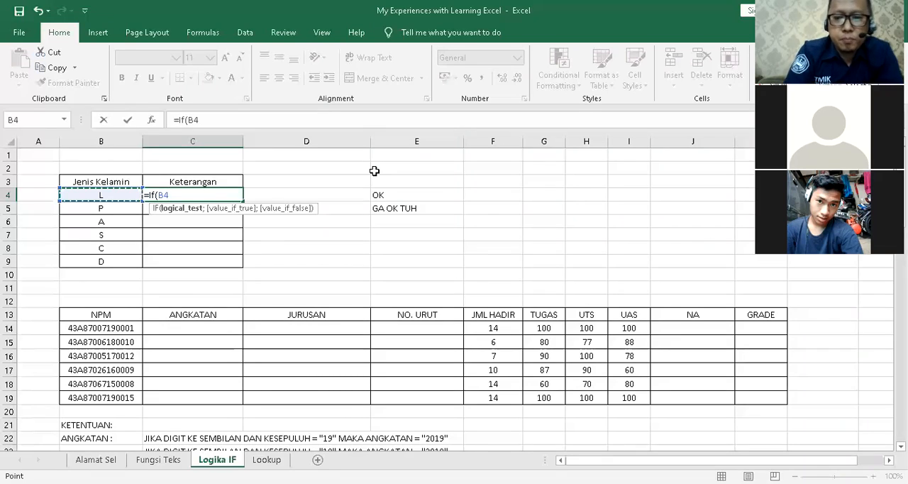
{"action": "type", "text": "="}
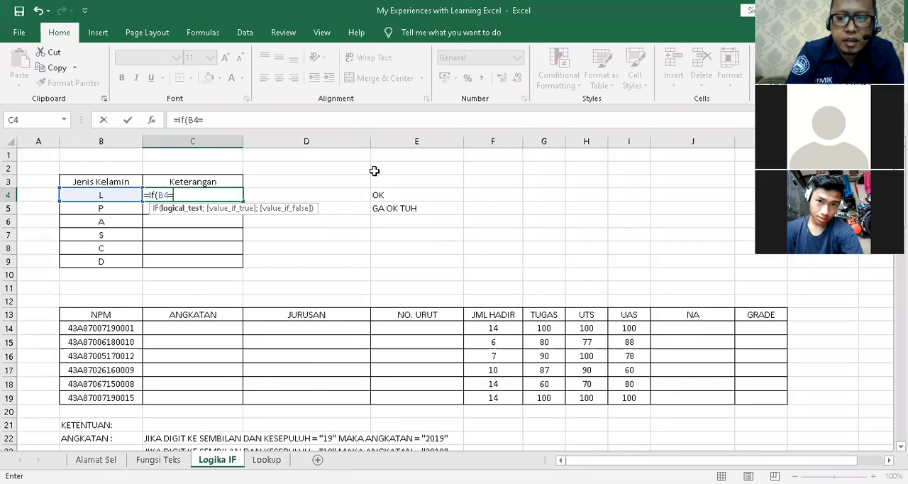
{"action": "type", "text": "\"L"}
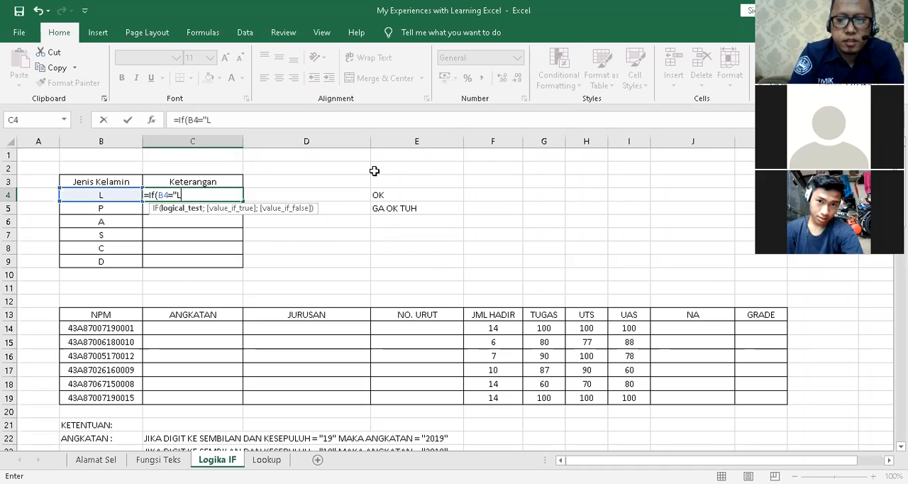
{"action": "type", "text": "\""}
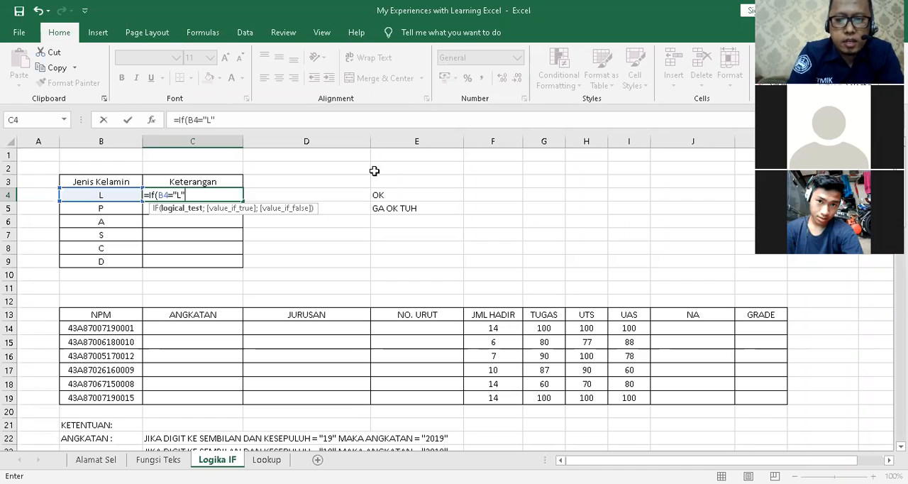
{"action": "type", "text": ";\"Laki-laki"}
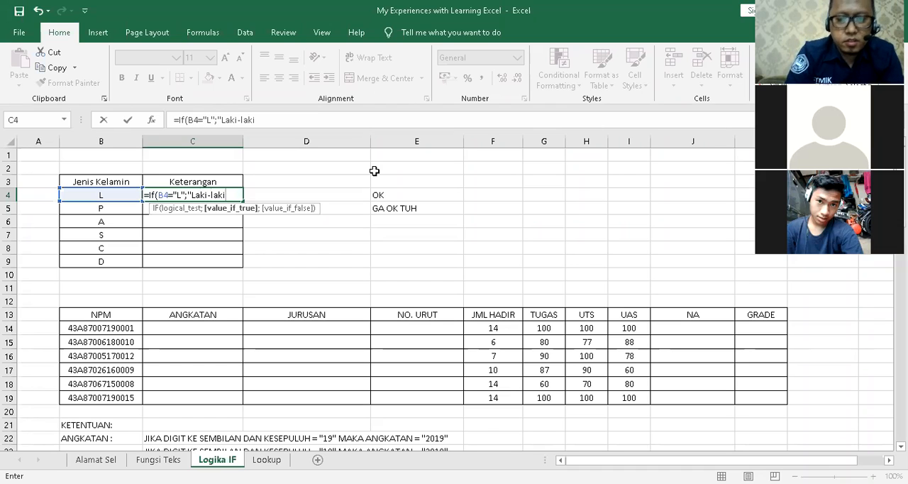
{"action": "type", "text": "\""}
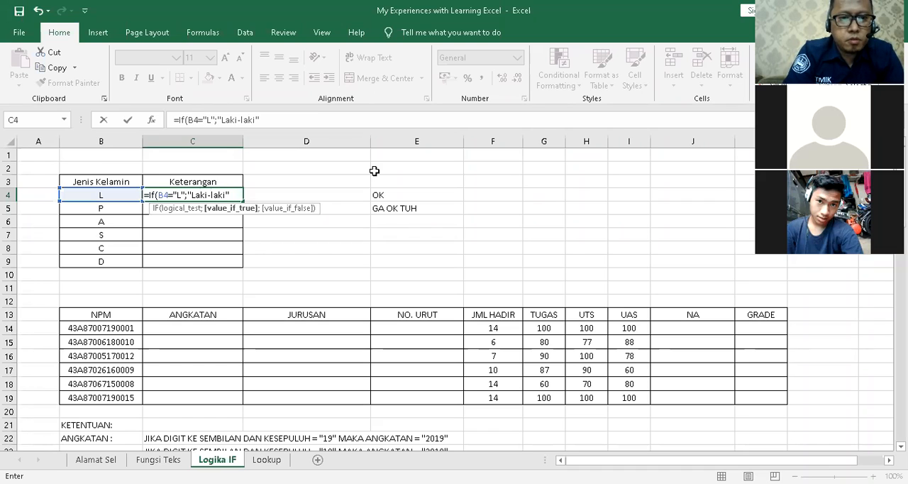
{"action": "type", "text": ";"}
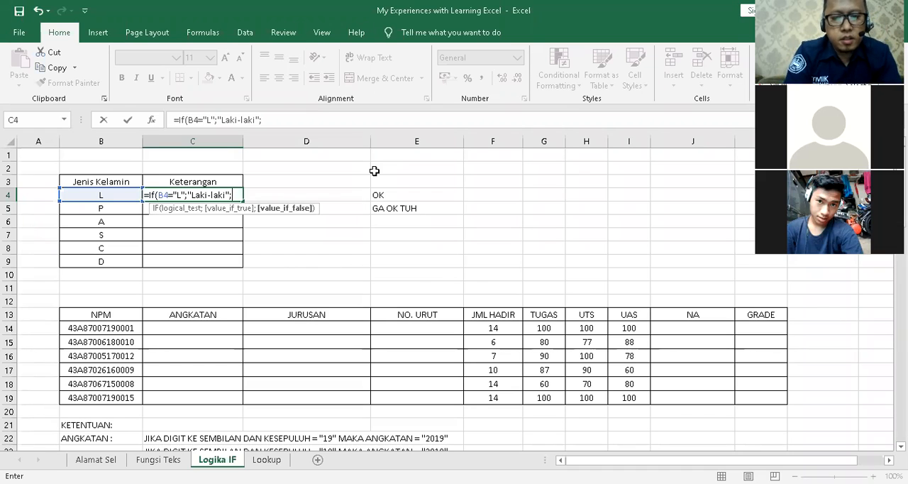
{"action": "type", "text": "if"}
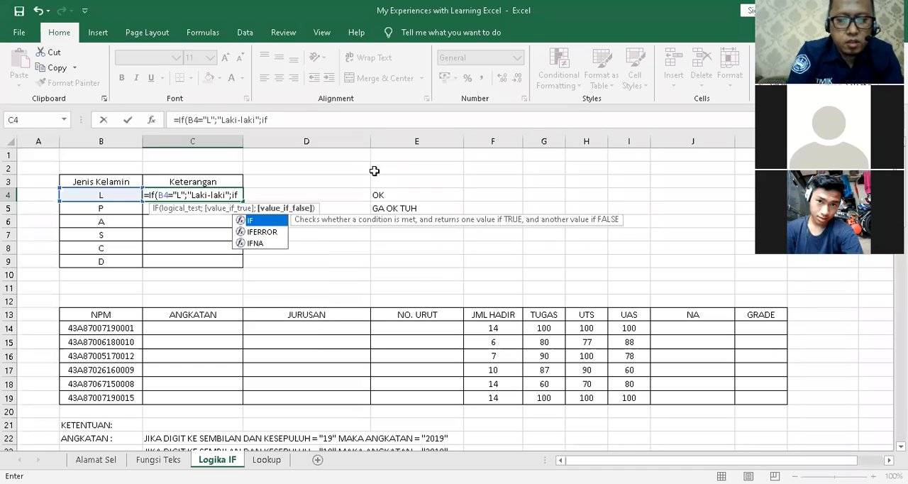
{"action": "type", "text": "(b4"}
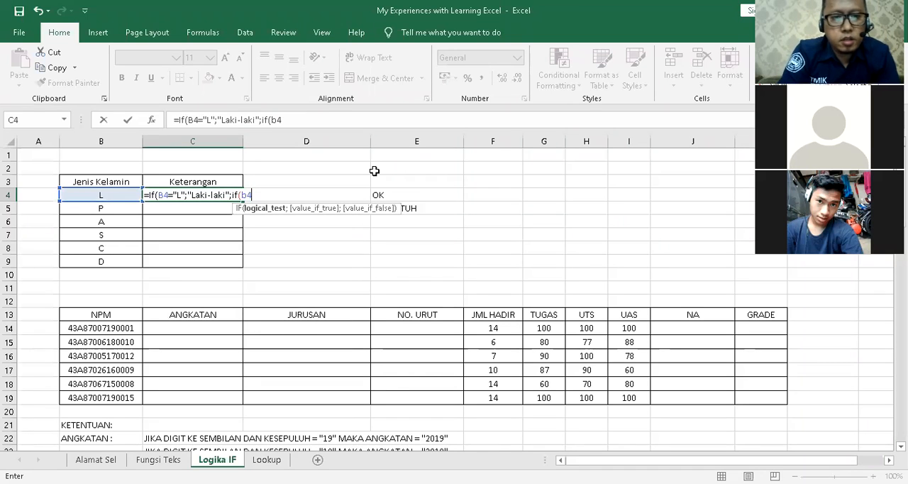
{"action": "type", "text": "=\"P\""}
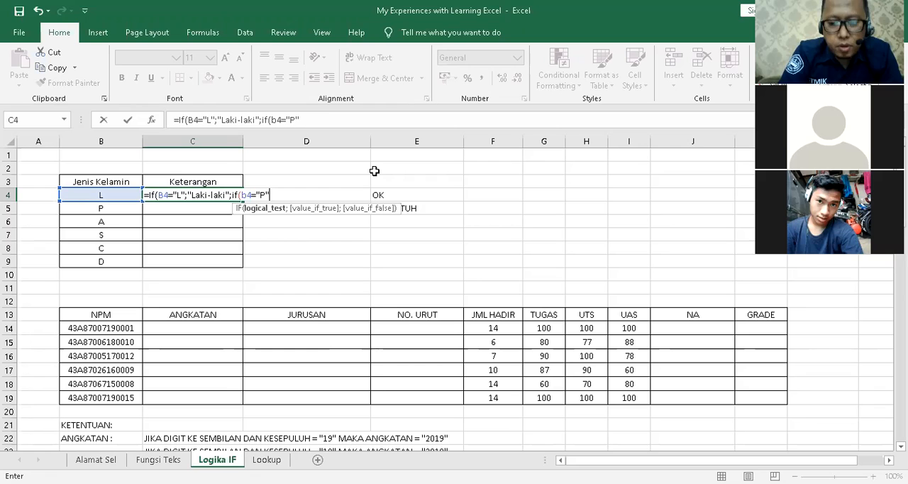
Nest a second IF as the formula's false value, returning "Perempuan" when B4 equals "P".
{"action": "type", "text": ";\""}
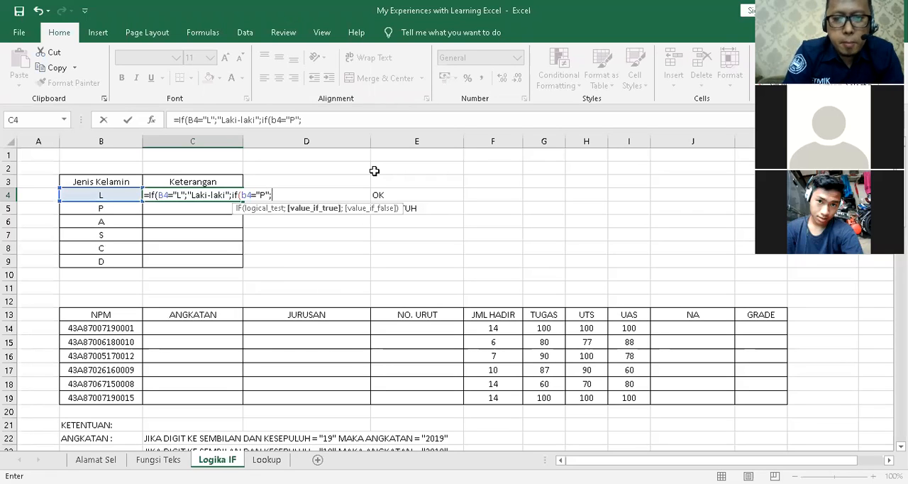
{"action": "type", "text": "Perempuan\","}
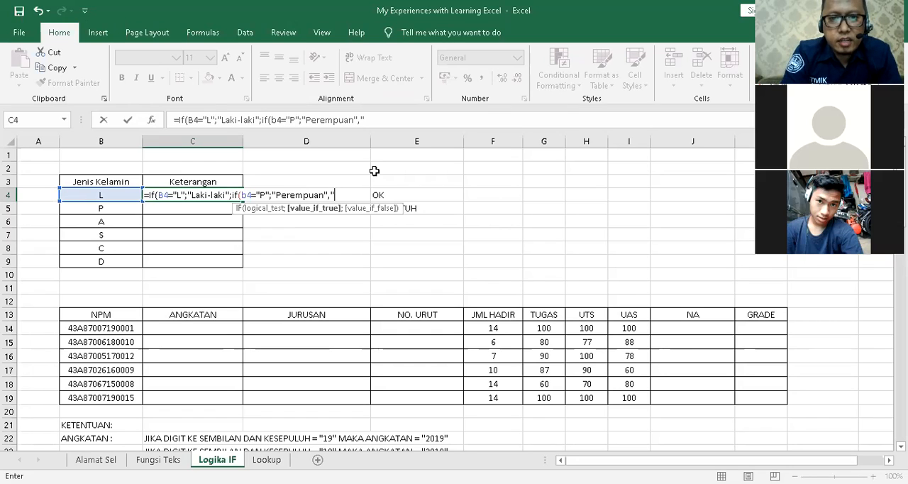
{"action": "type", "text": "\"Un"}
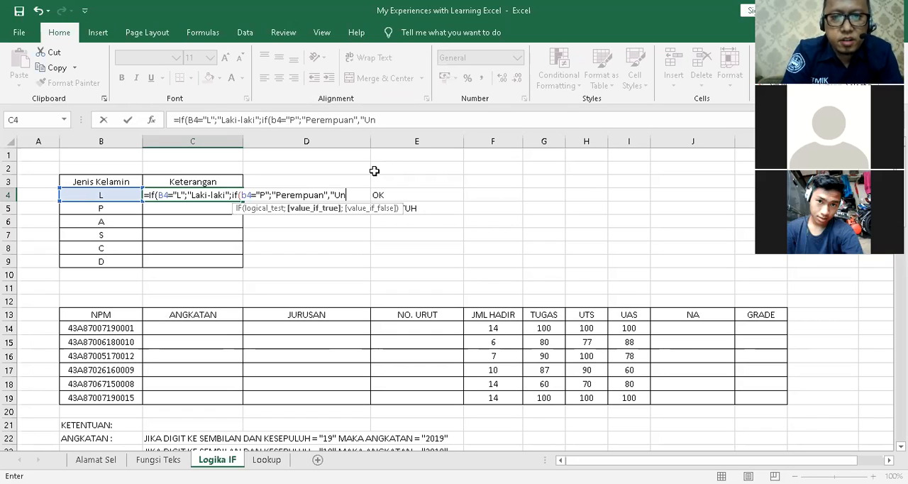
{"action": "type", "text": "kown"}
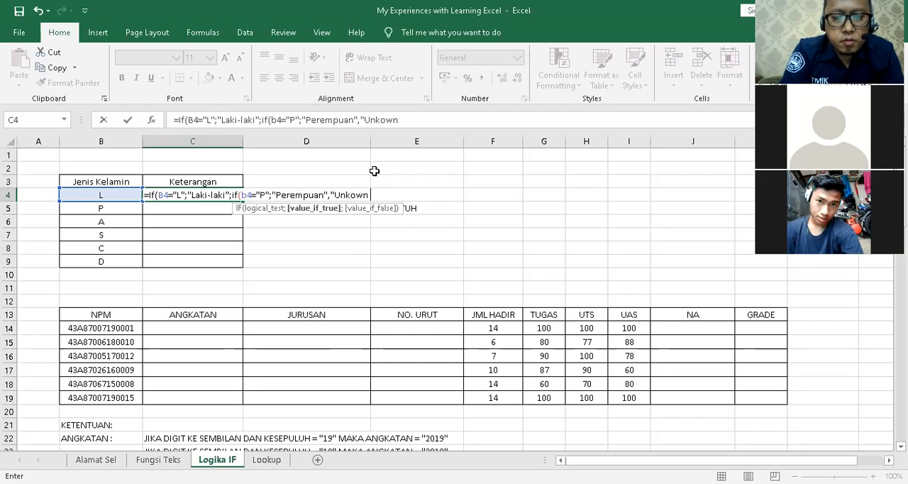
{"action": "type", "text": " Gender"}
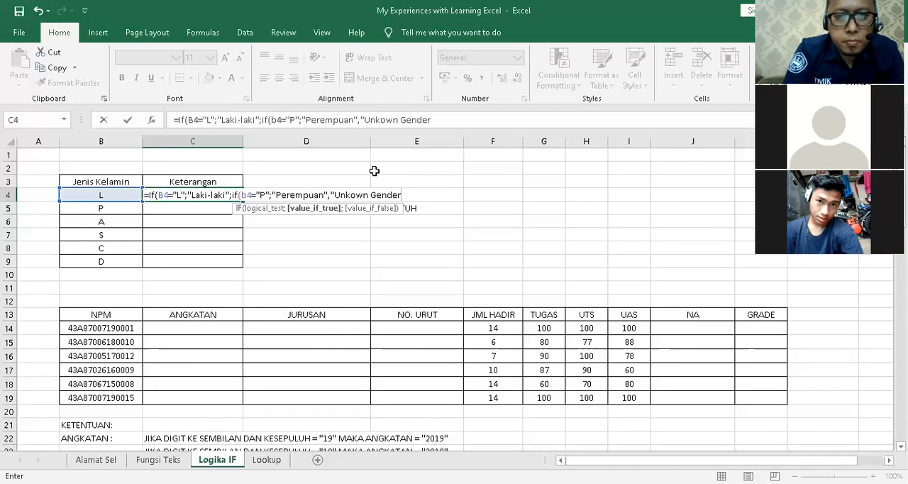
{"action": "type", "text": "\""}
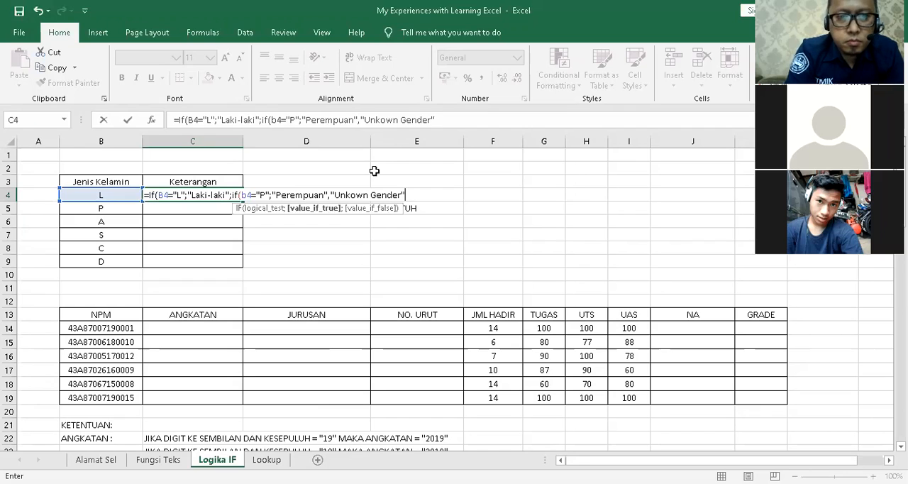
{"action": "type", "text": "))"}
Add "Unkown Gender" after a comma as the nested IF's fallback text and close both parentheses of the C4 formula.
{"action": "key", "text": "Return"}
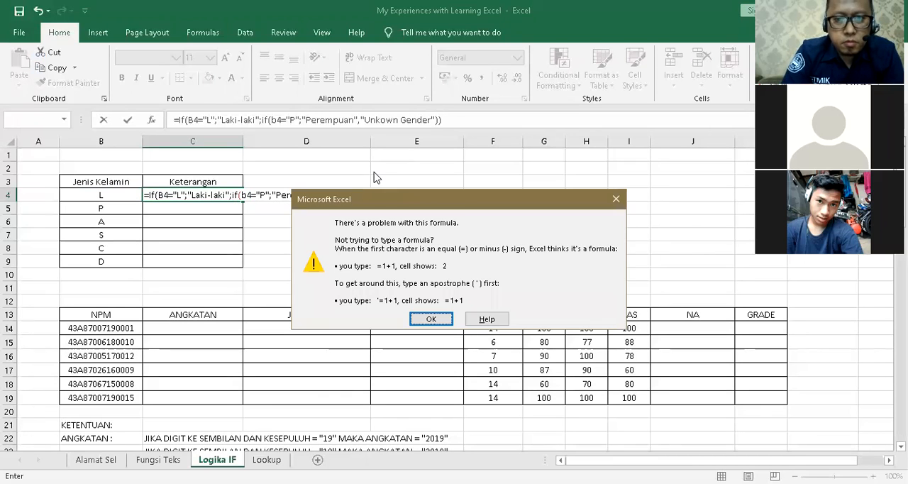
Replace the comma before "Unkown Gender" with a semicolon in the C4 formula and commit it.
{"action": "left_click", "coordinate": [430, 320]}
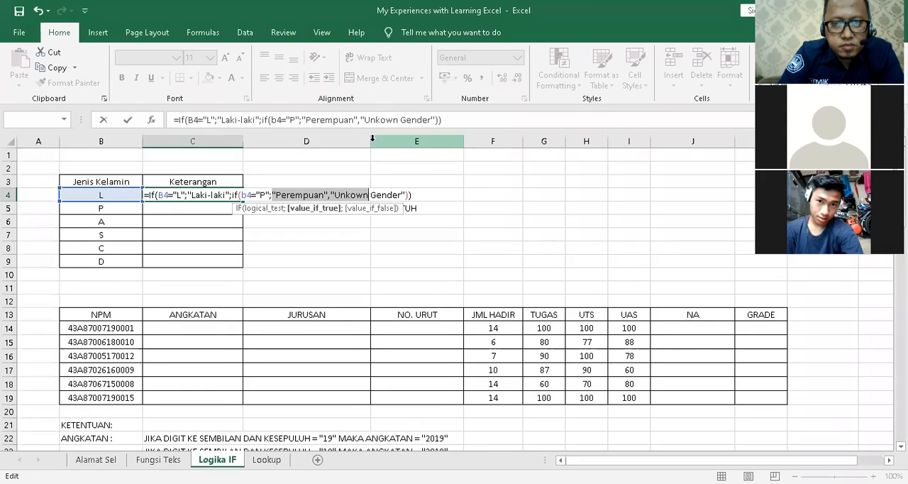
{"action": "left_click", "coordinate": [401, 194]}
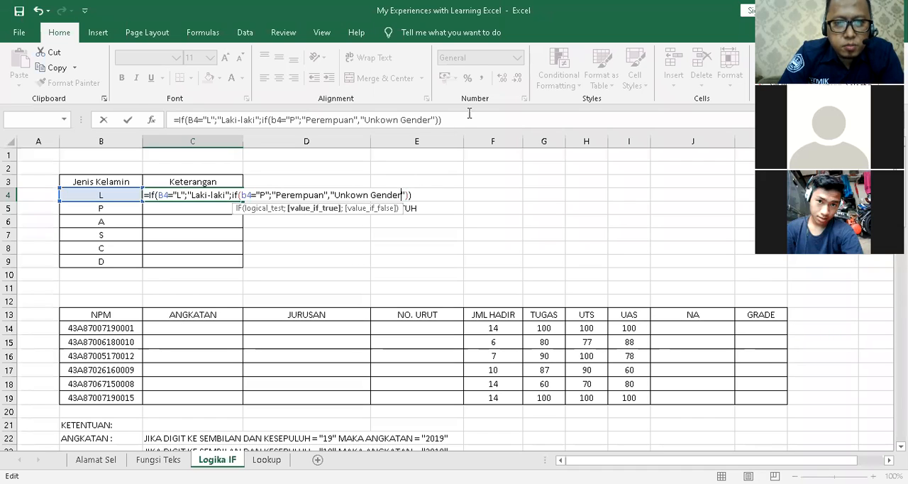
{"action": "left_click", "coordinate": [330, 194]}
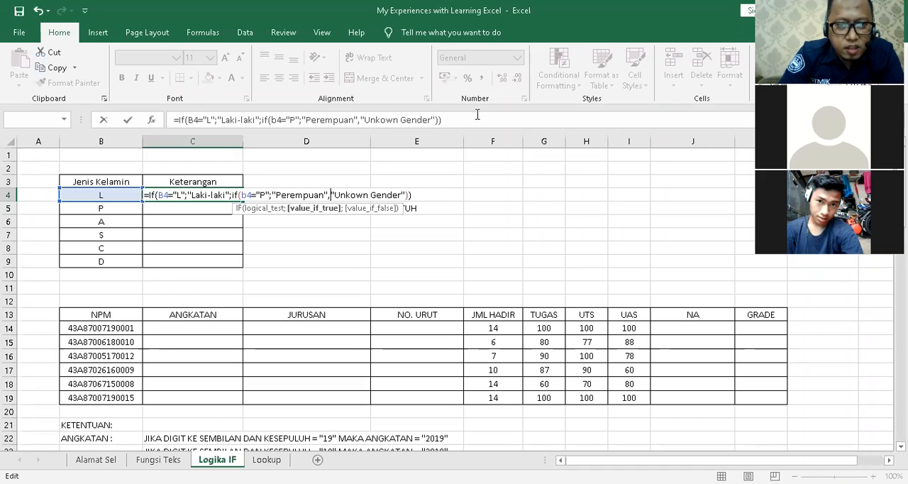
{"action": "key", "text": "BackSpace"}
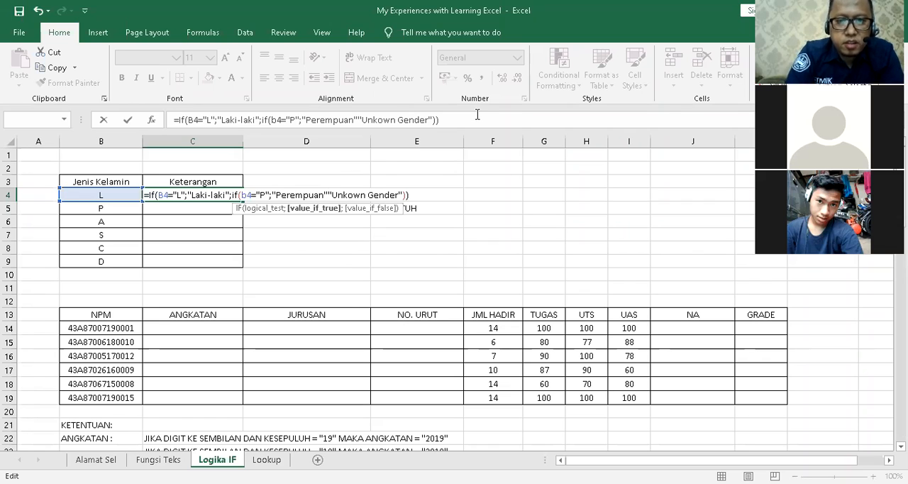
{"action": "type", "text": ";"}
{"action": "key", "text": "Return"}
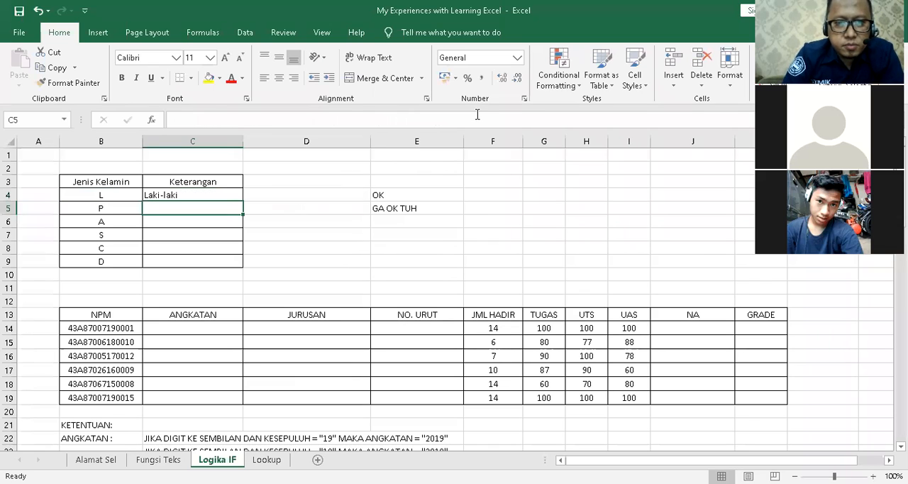
Review the nested IF formula in C4 and copy it down the Keterangan column through C9.
{"action": "left_click", "coordinate": [222, 194]}
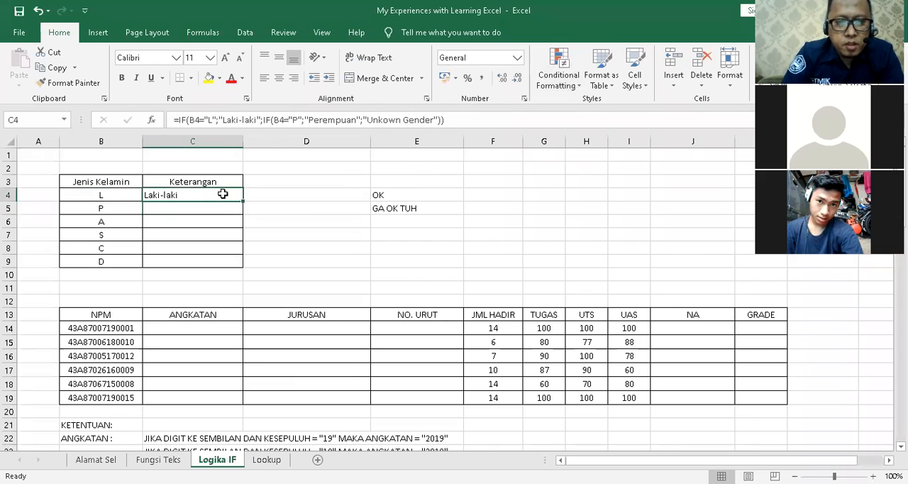
{"action": "double_click", "coordinate": [222, 193]}
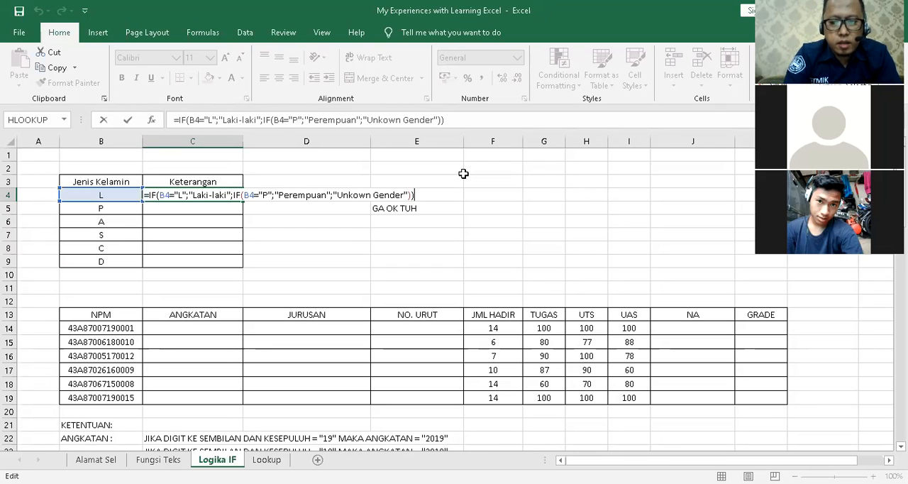
{"action": "key", "text": "Return"}
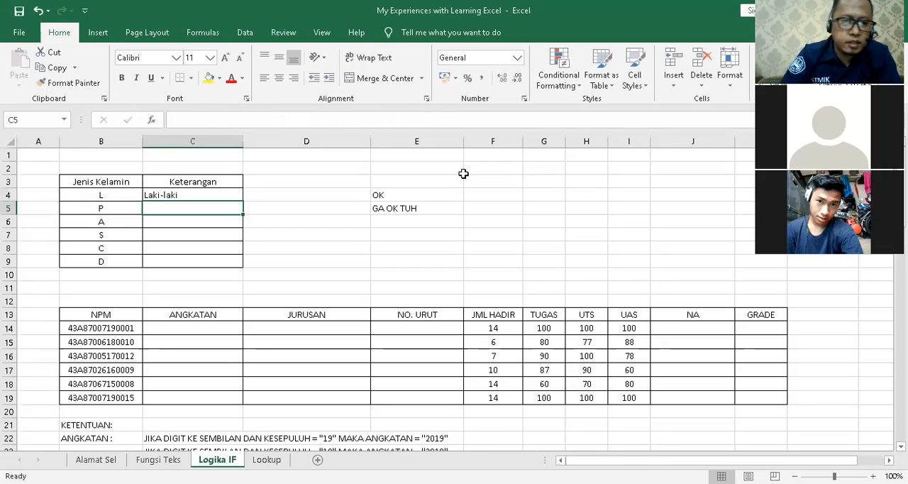
{"action": "left_click", "coordinate": [213, 196]}
{"action": "double_click", "coordinate": [241, 201]}
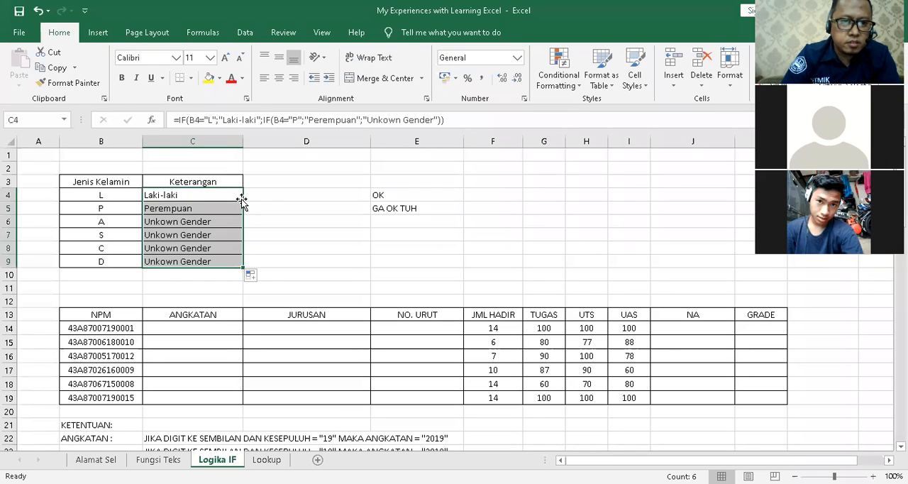
{"action": "left_click", "coordinate": [306, 210]}
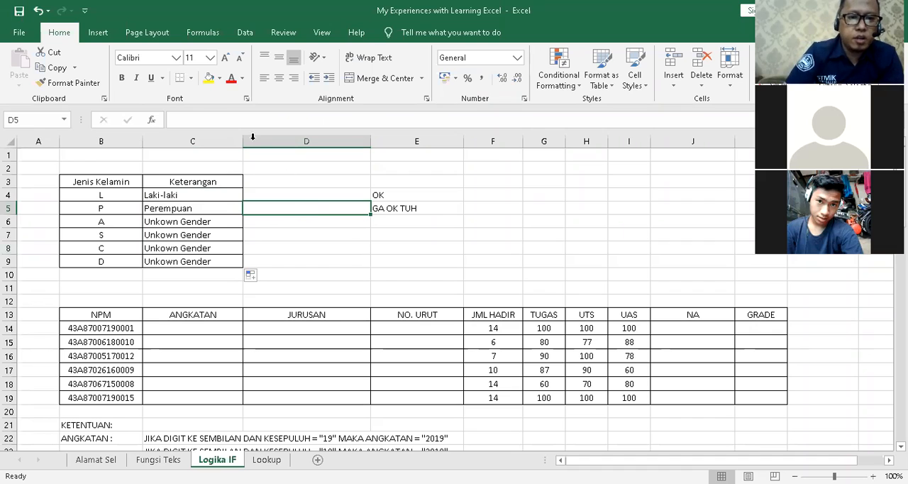
{"action": "left_click", "coordinate": [222, 221]}
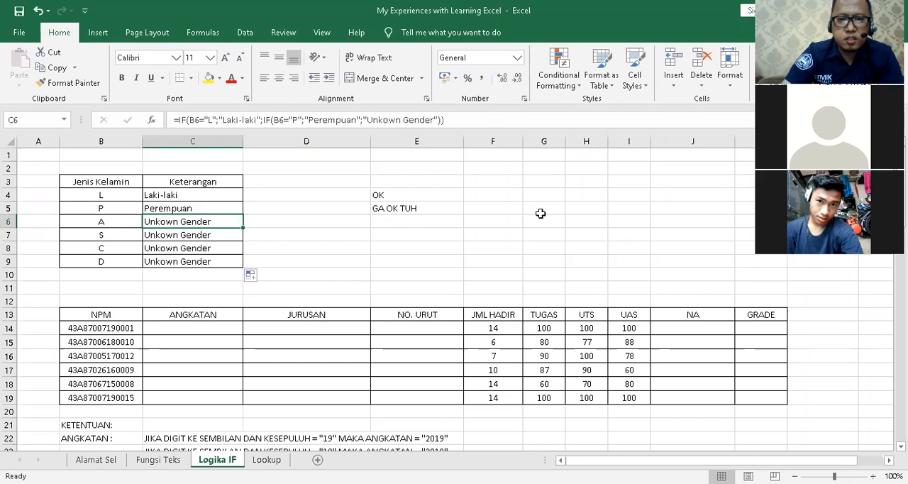
Examine the NPM table's empty ANGKATAN cells and the KETENTUAN rules for ANGKATAN and JURUSAN below it.
{"action": "scroll", "coordinate": [541, 214], "scroll_direction": "down", "scroll_amount": 2}
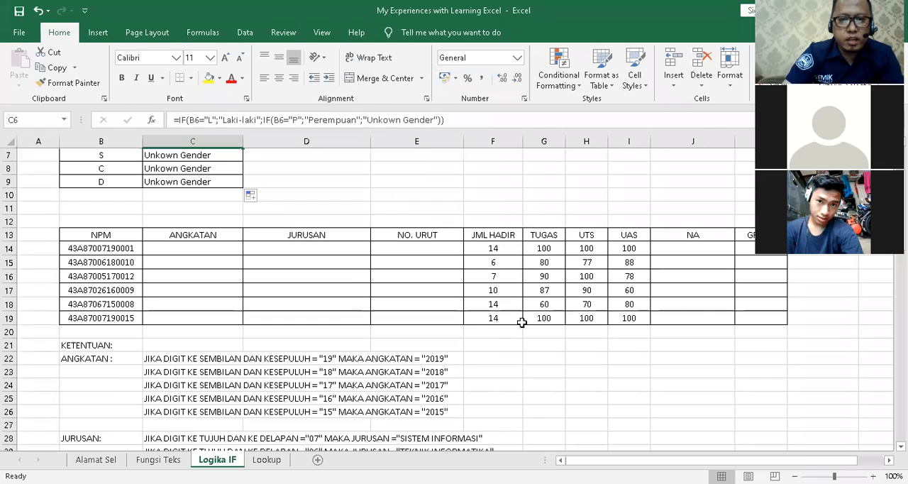
{"action": "left_click", "coordinate": [545, 385]}
{"action": "scroll", "coordinate": [504, 309], "scroll_direction": "down", "scroll_amount": 1}
{"action": "scroll", "coordinate": [504, 309], "scroll_direction": "up", "scroll_amount": 1}
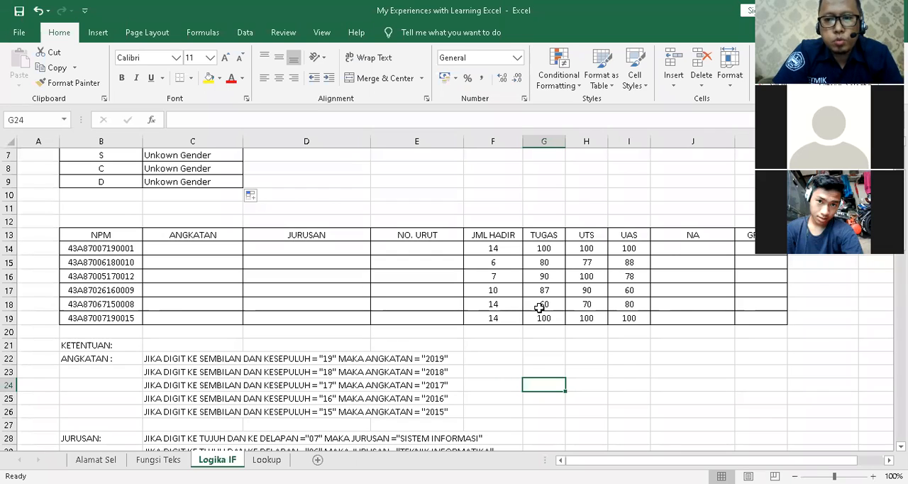
{"action": "left_click_drag", "start_coordinate": [656, 460], "coordinate": [614, 461]}
{"action": "left_click", "coordinate": [220, 251]}
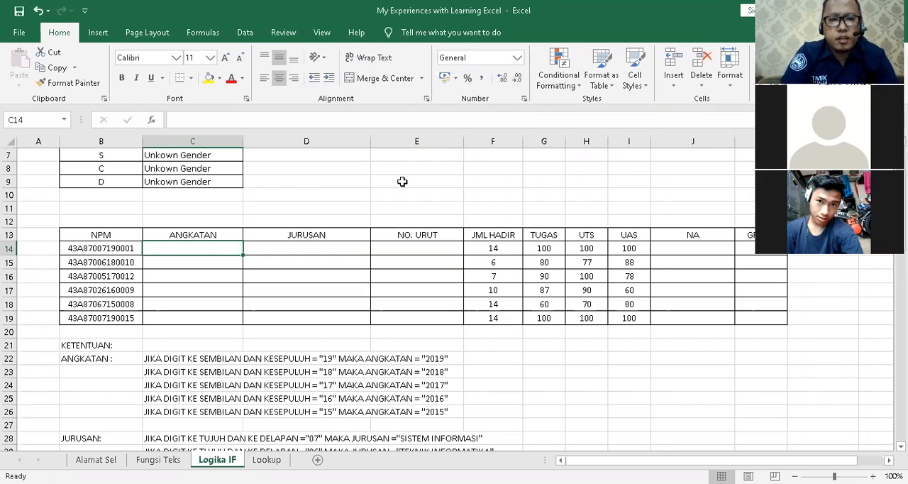
{"action": "left_click", "coordinate": [203, 263]}
{"action": "left_click", "coordinate": [210, 278]}
{"action": "left_click", "coordinate": [221, 248]}
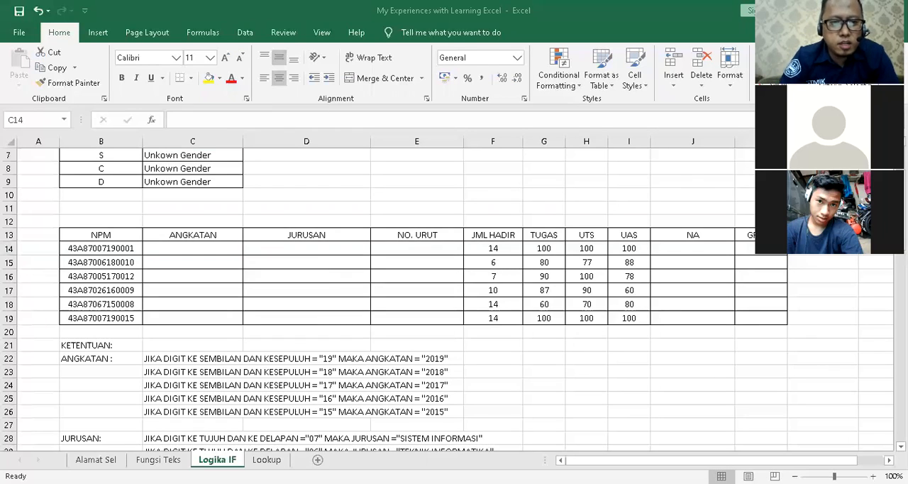
{"action": "left_click", "coordinate": [234, 253]}
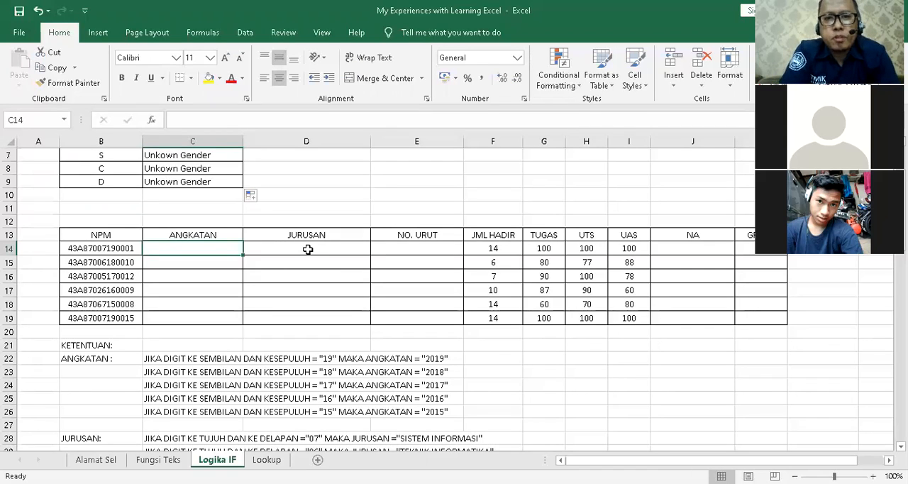
{"action": "left_click", "coordinate": [300, 98]}
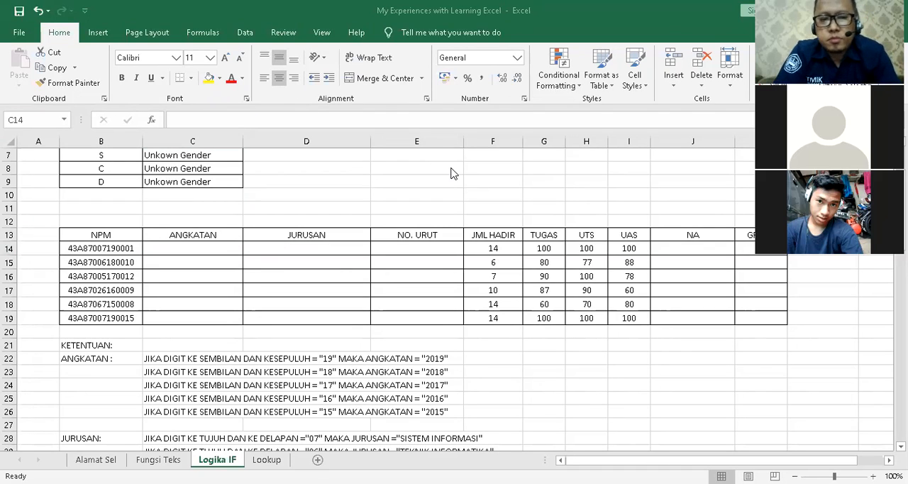